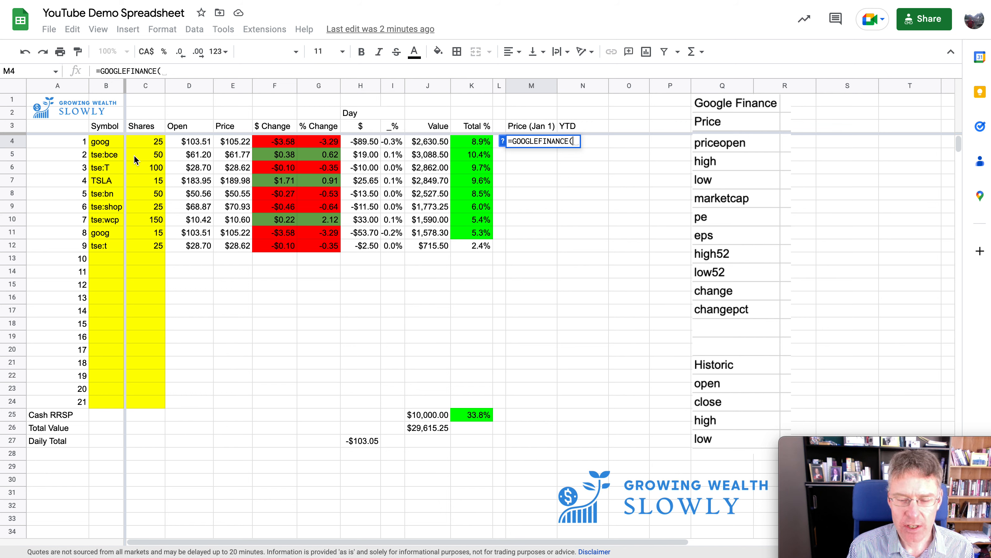
Step: Complete the GOOGLEFINANCE formula in M4 with symbol B4, attribute "close" and DATE(2022,12,31)
{"action": "type", "text": "B4"}
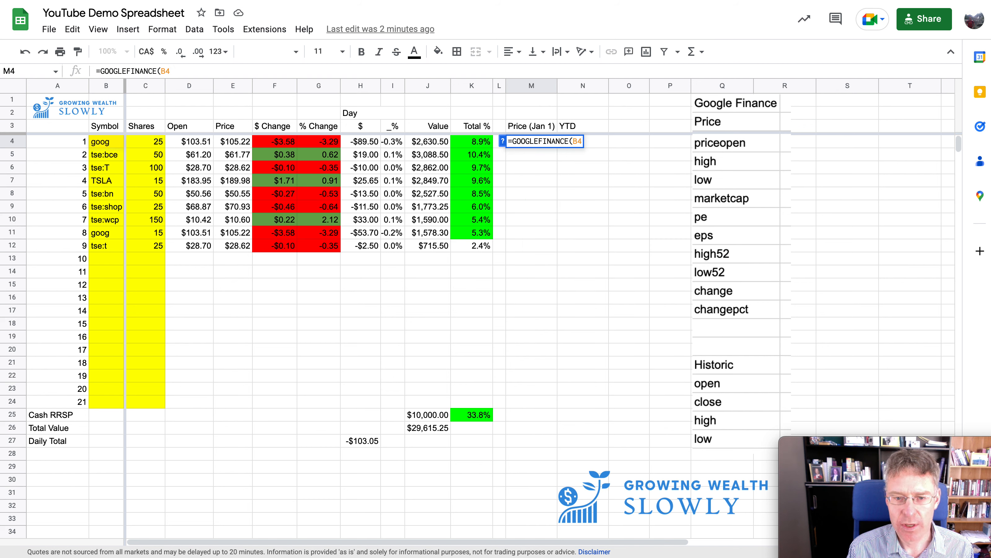
{"action": "type", "text": ","}
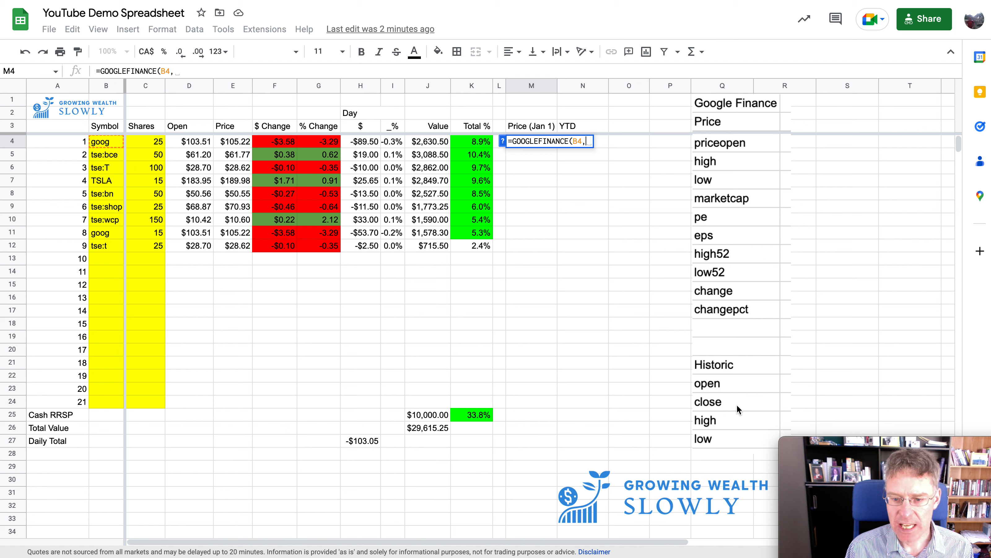
{"action": "type", "text": "\"close\""}
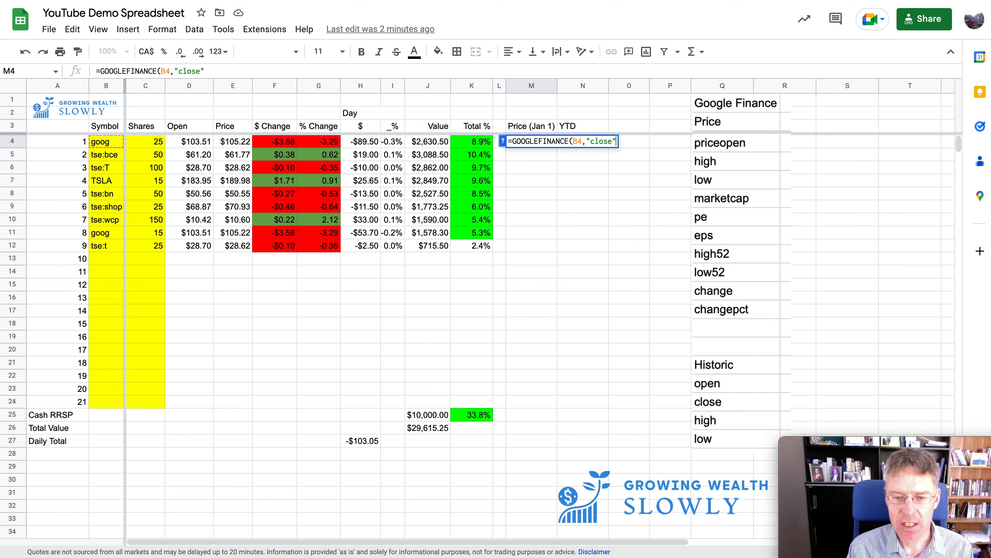
{"action": "type", "text": ", D"}
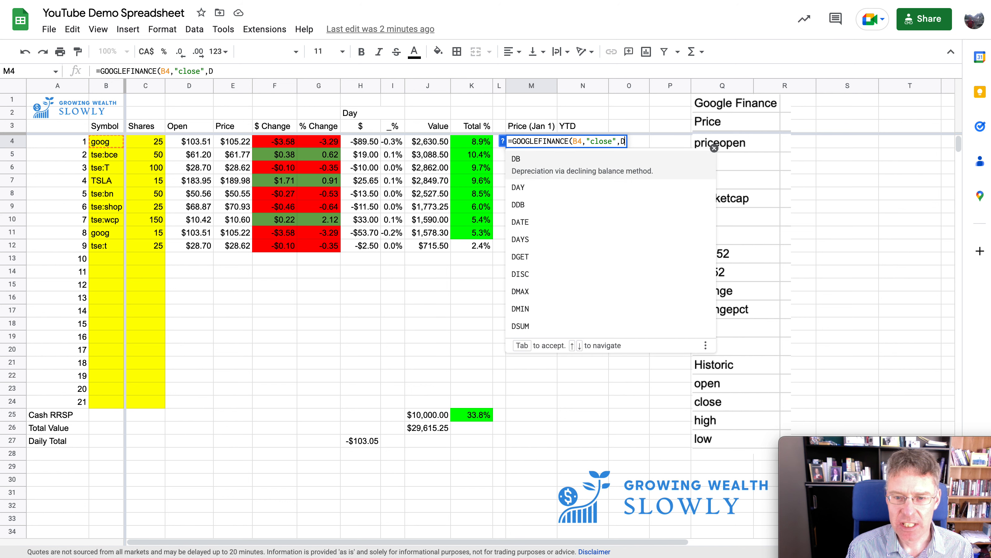
{"action": "type", "text": "a"}
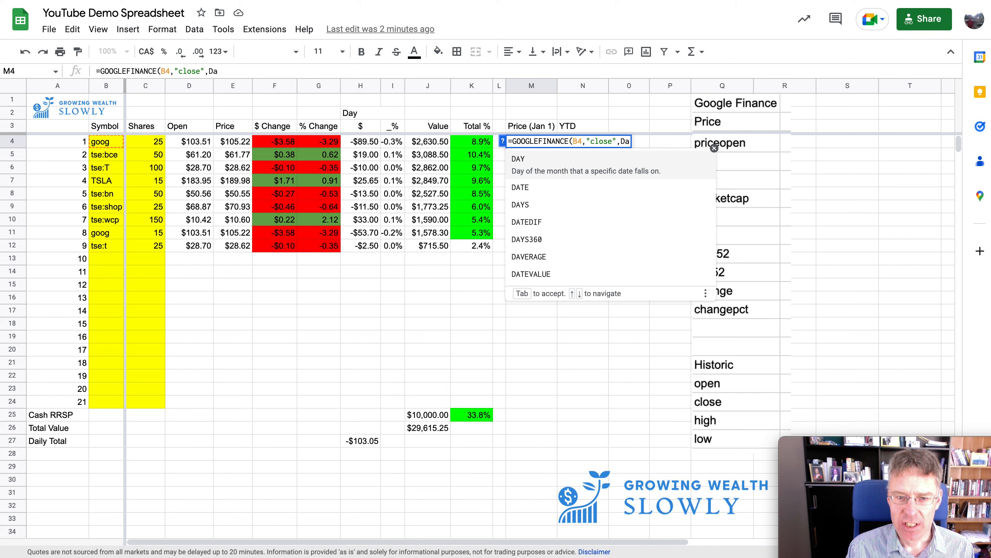
{"action": "type", "text": "t"}
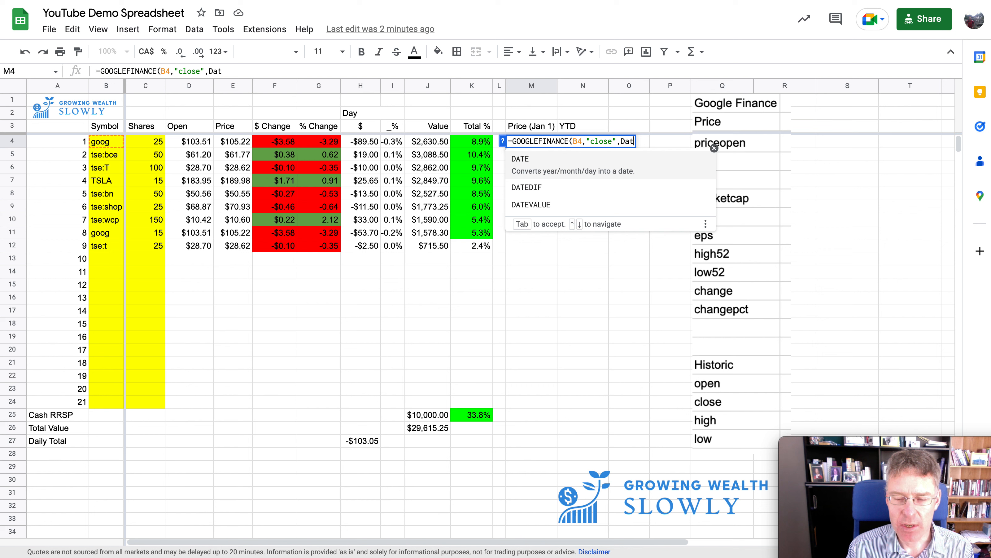
{"action": "key", "text": "Tab"}
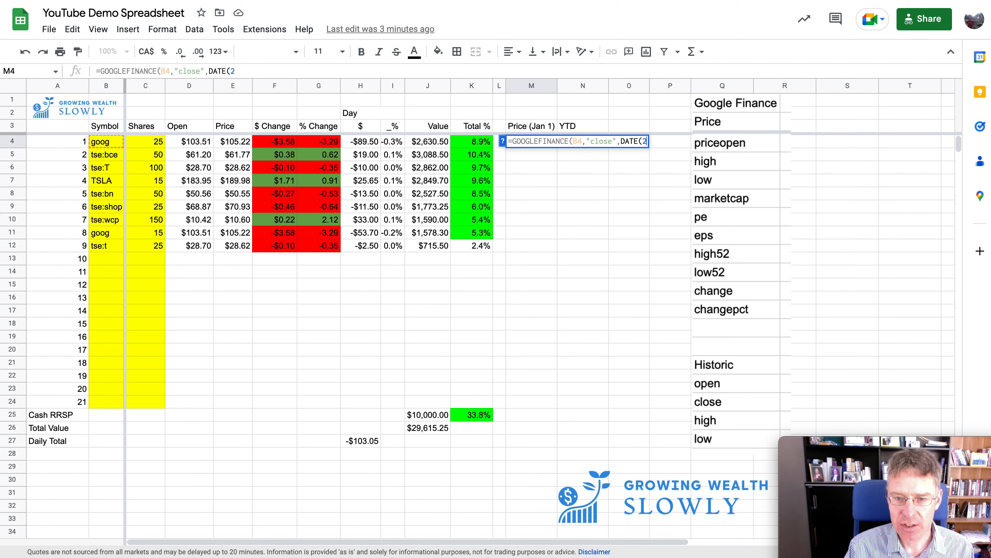
{"action": "type", "text": "2022"}
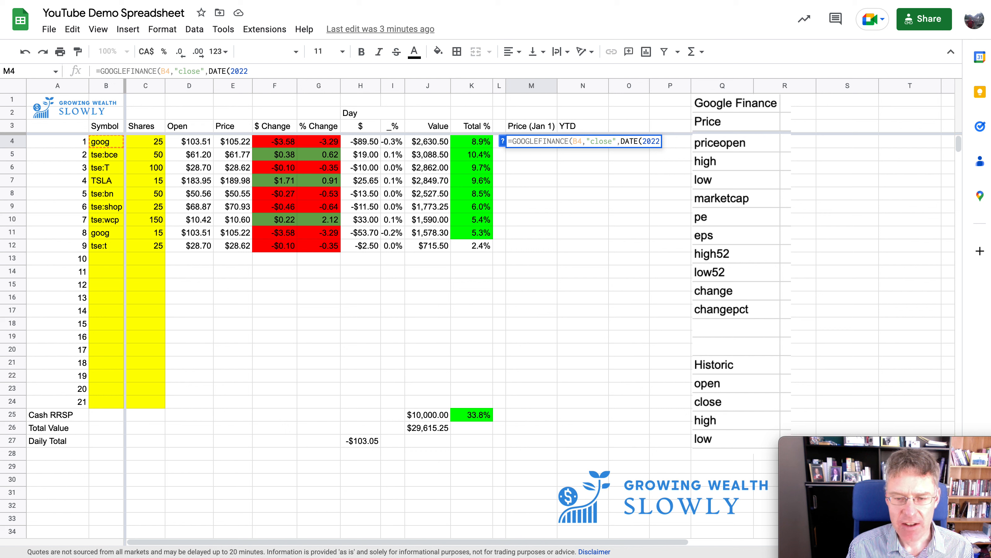
{"action": "type", "text": ","}
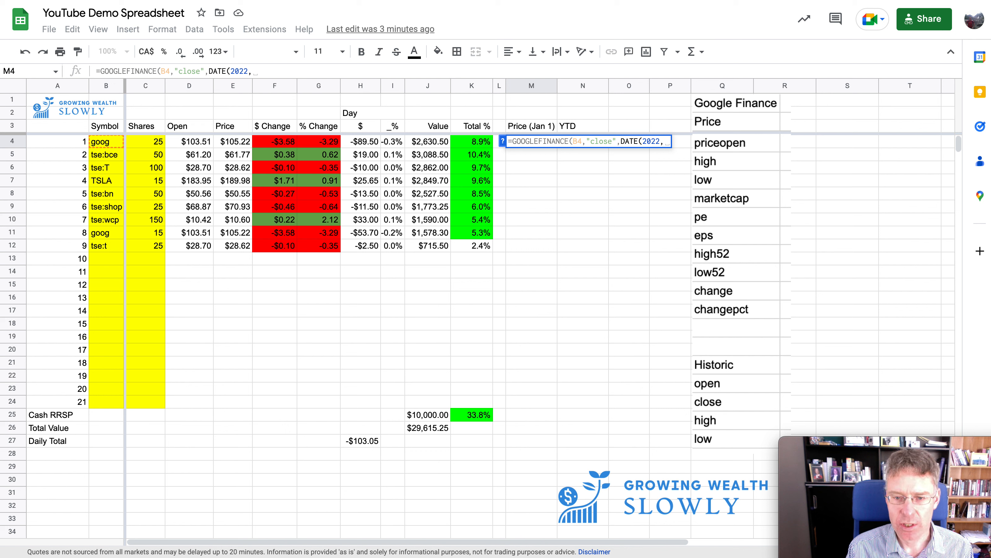
{"action": "type", "text": "12"}
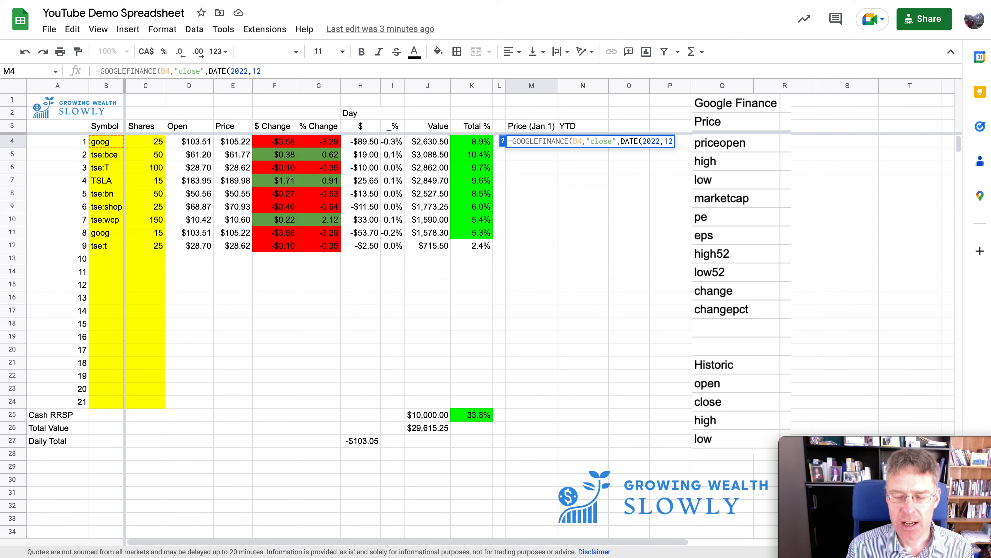
{"action": "type", "text": ",31"}
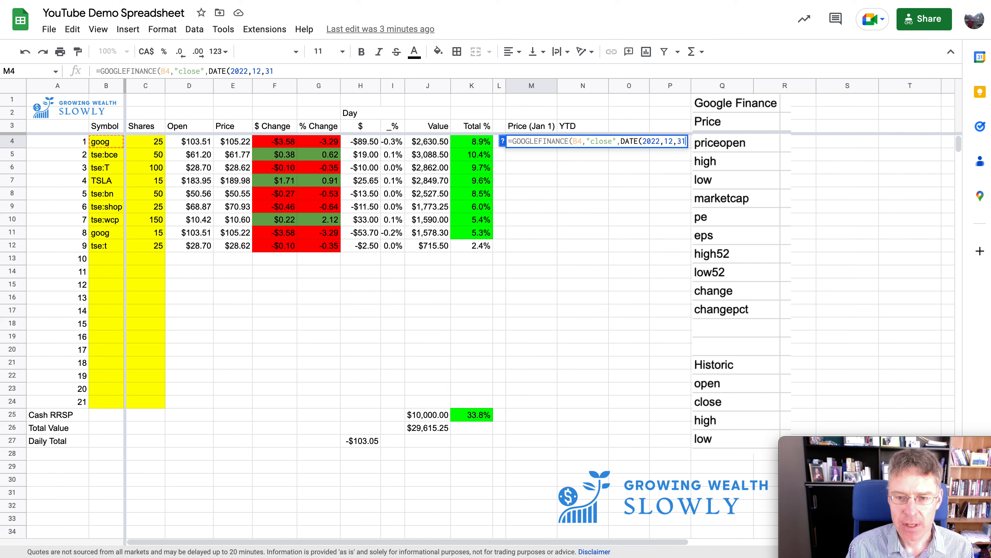
{"action": "type", "text": ")"}
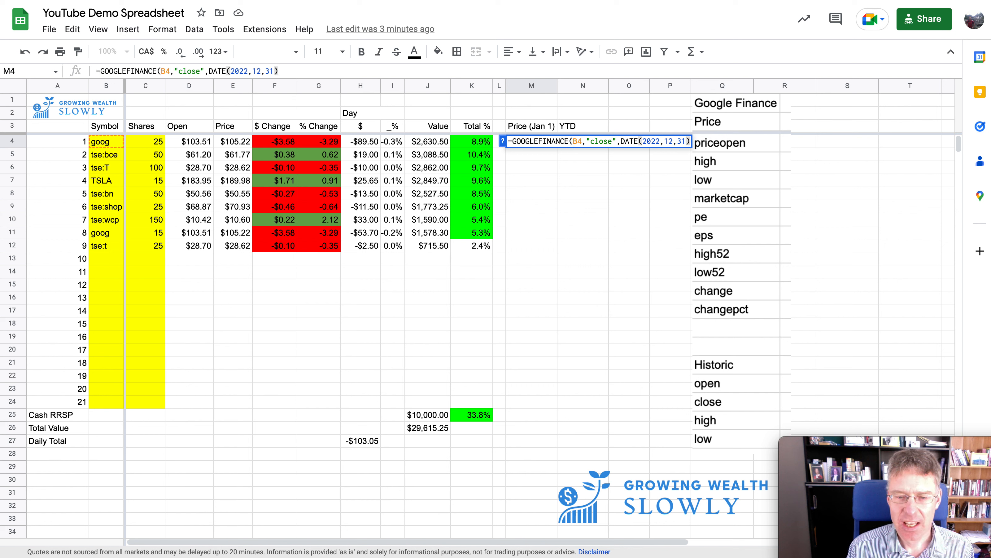
{"action": "key", "text": "Return"}
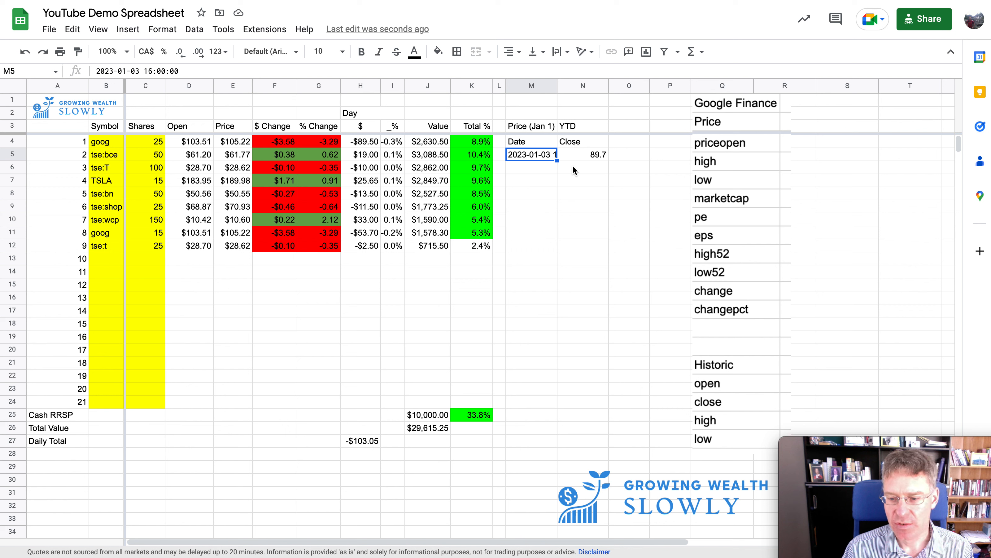
Step: Wrap the M4 GOOGLEFINANCE formula in INDEX with row 2 and column 2 to return only the closing price
{"action": "left_click", "coordinate": [594, 156]}
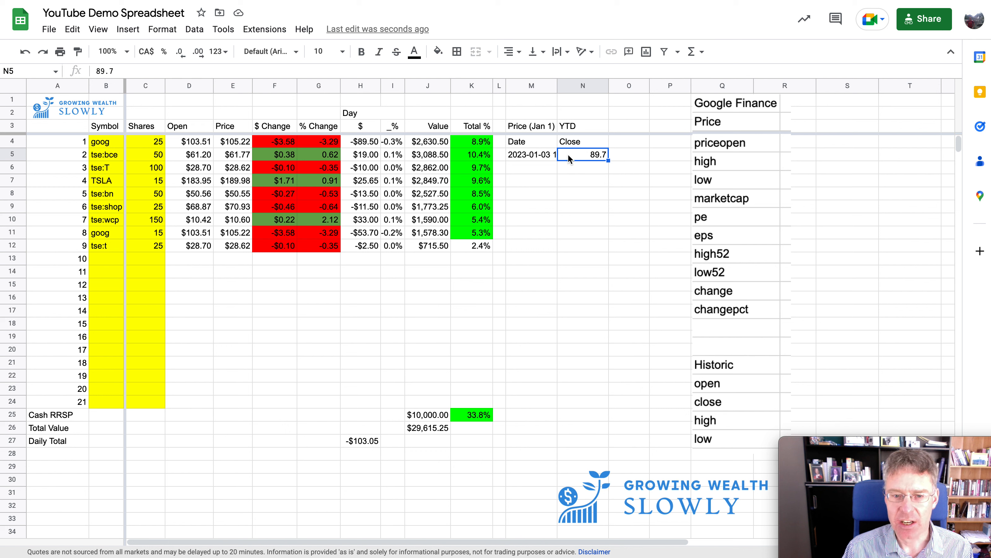
{"action": "left_click", "coordinate": [531, 141]}
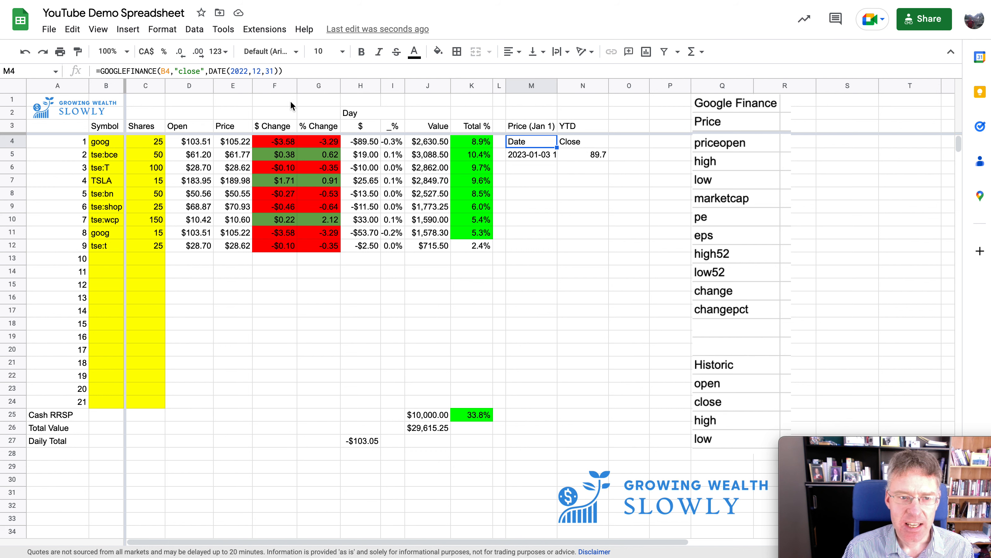
{"action": "left_click", "coordinate": [102, 72]}
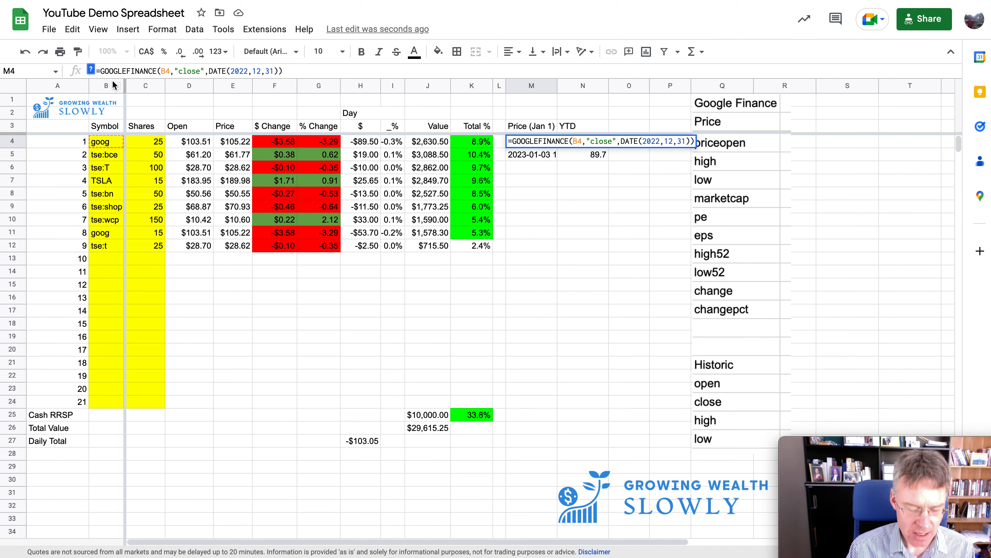
{"action": "type", "text": "index("}
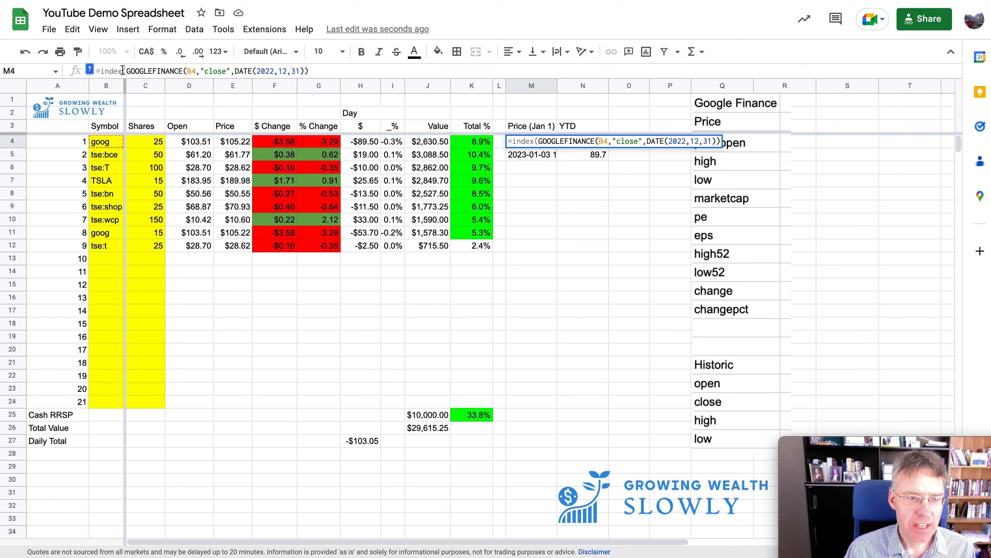
{"action": "left_click", "coordinate": [320, 72]}
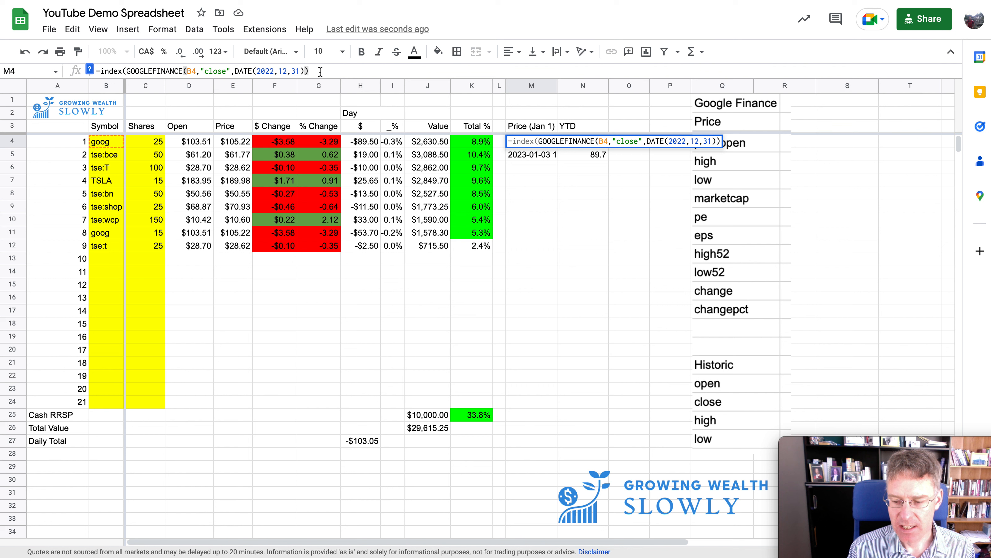
{"action": "type", "text": ","}
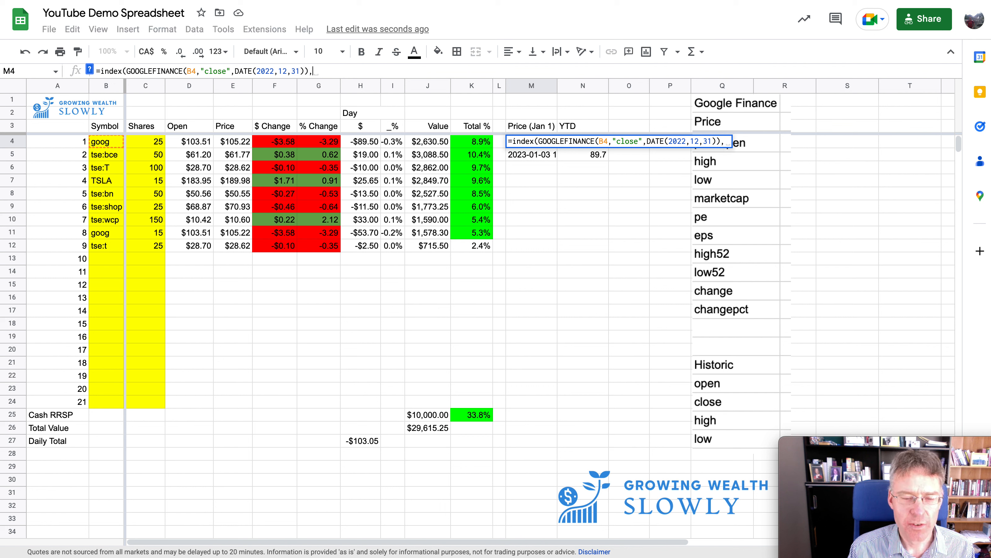
{"action": "type", "text": "2"}
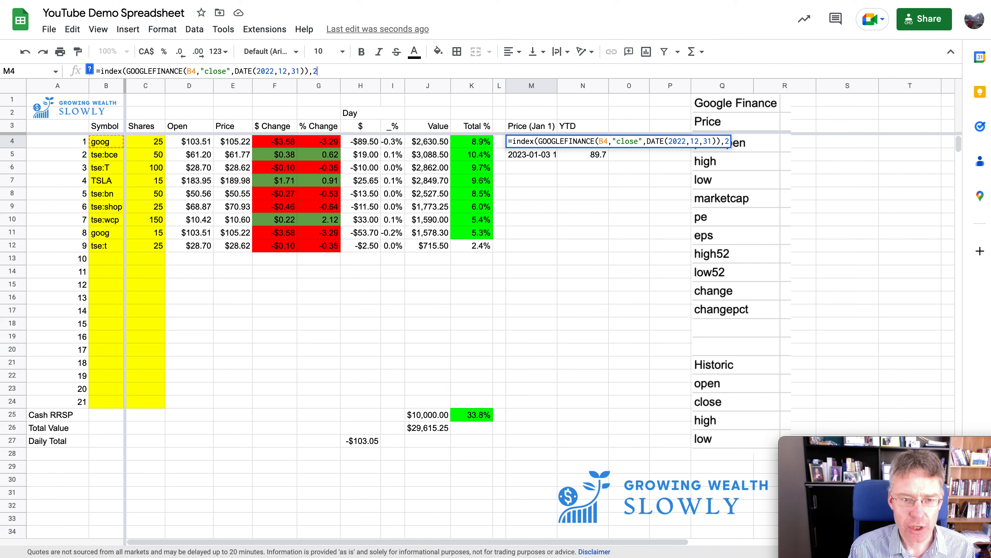
{"action": "type", "text": ",2"}
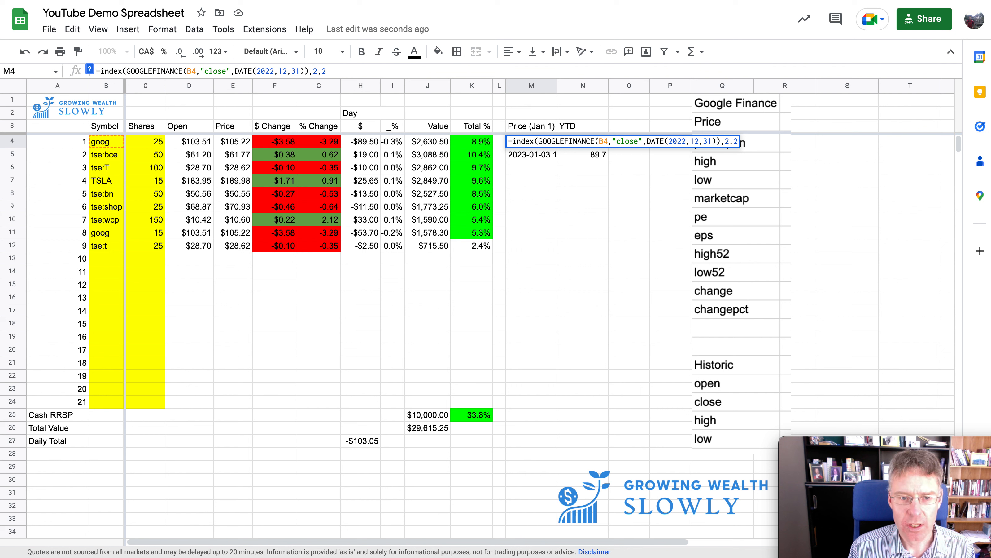
{"action": "type", "text": ")"}
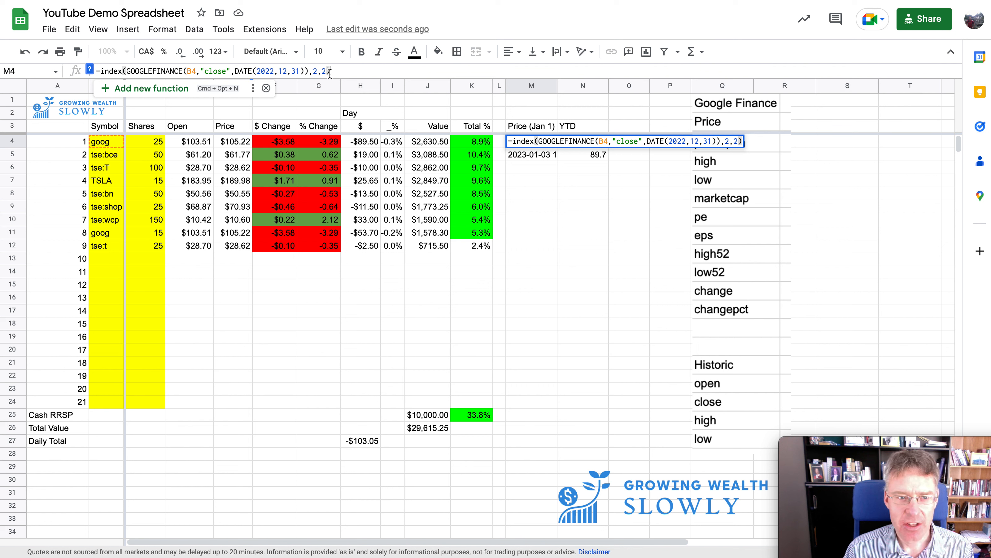
{"action": "key", "text": "Return"}
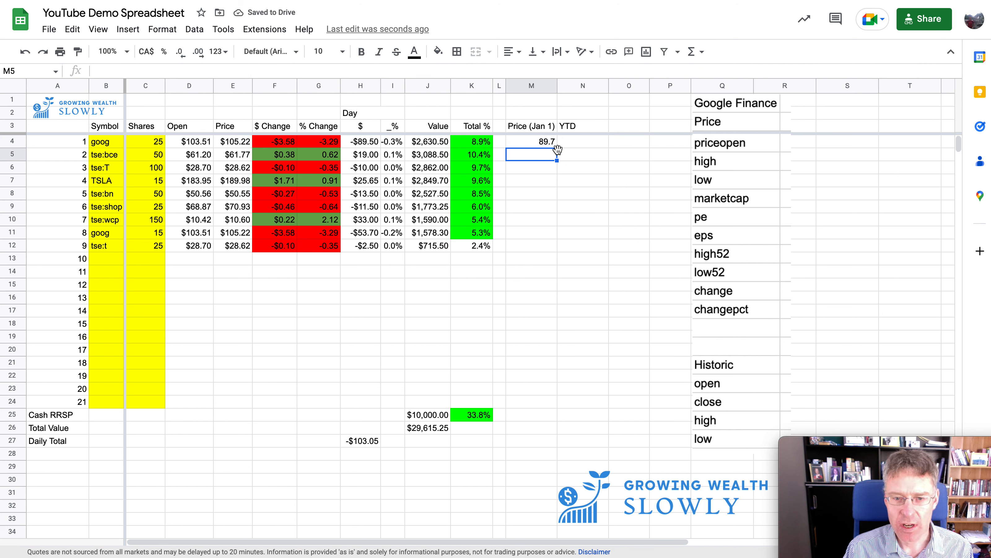
Step: Fill the M4 formula down the Price (Jan 1) column through M24
{"action": "left_click", "coordinate": [535, 140]}
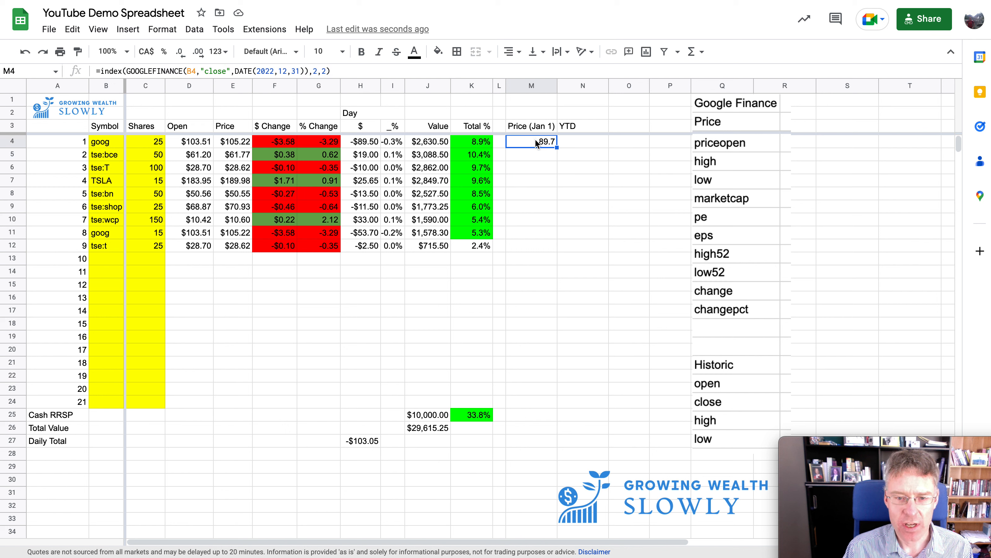
{"action": "left_click_drag", "start_coordinate": [556, 148], "coordinate": [546, 403]}
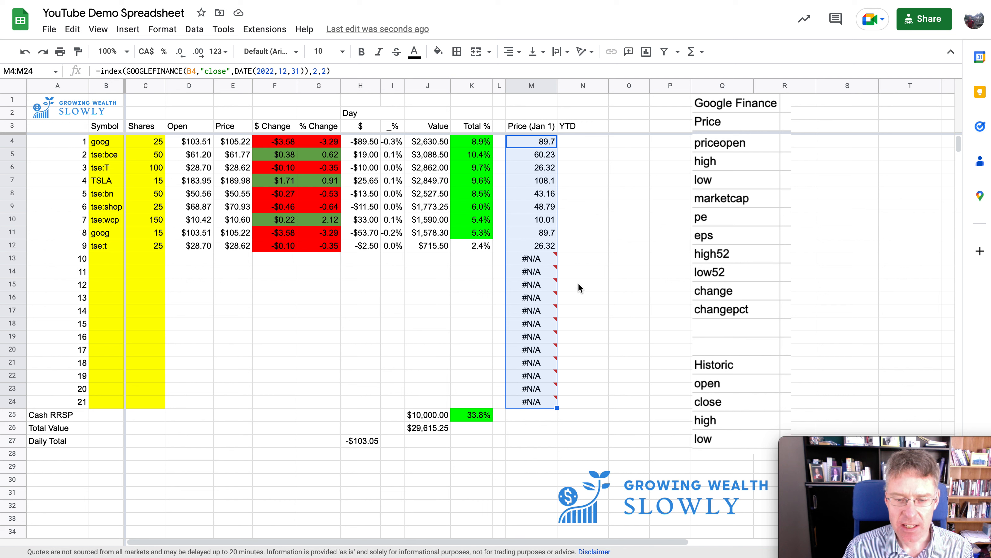
{"action": "left_click", "coordinate": [589, 261]}
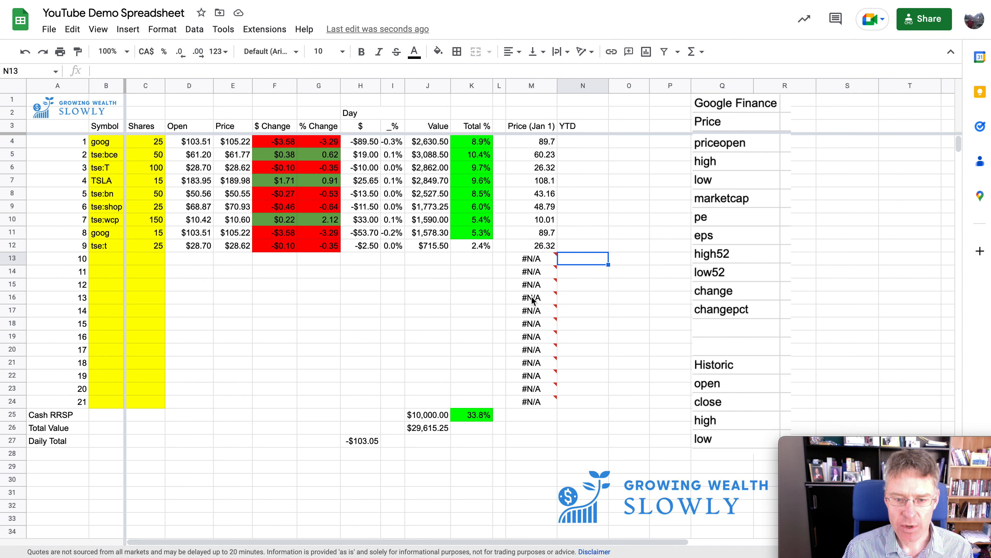
Step: Wrap the M4 INDEX formula in an IF that returns "" when C4="" and otherwise the closing price
{"action": "left_click", "coordinate": [521, 142]}
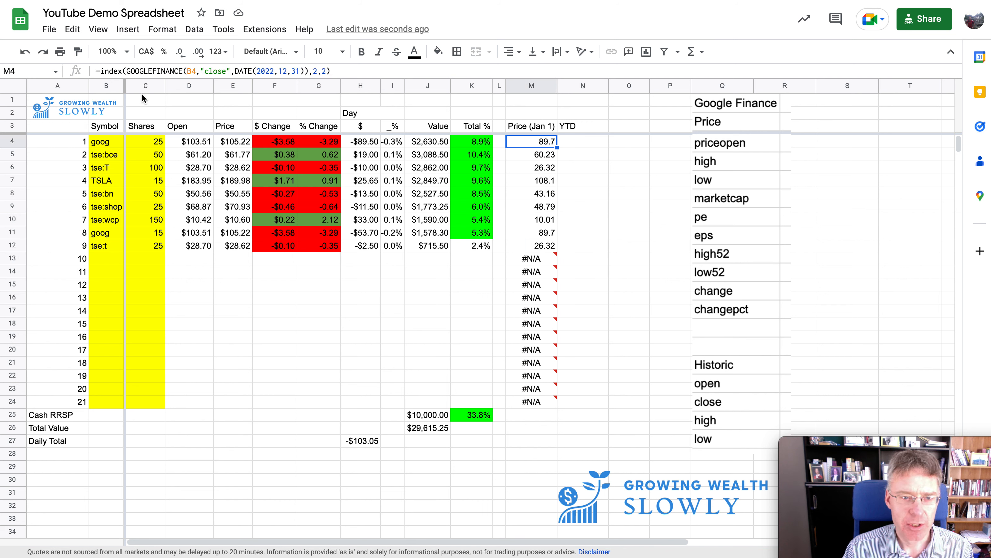
{"action": "left_click", "coordinate": [102, 71]}
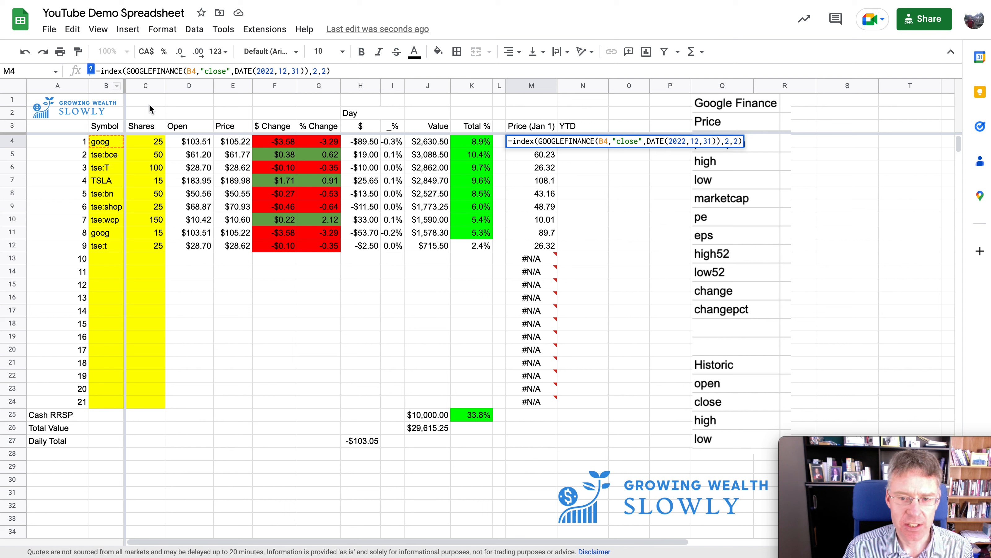
{"action": "type", "text": "if("}
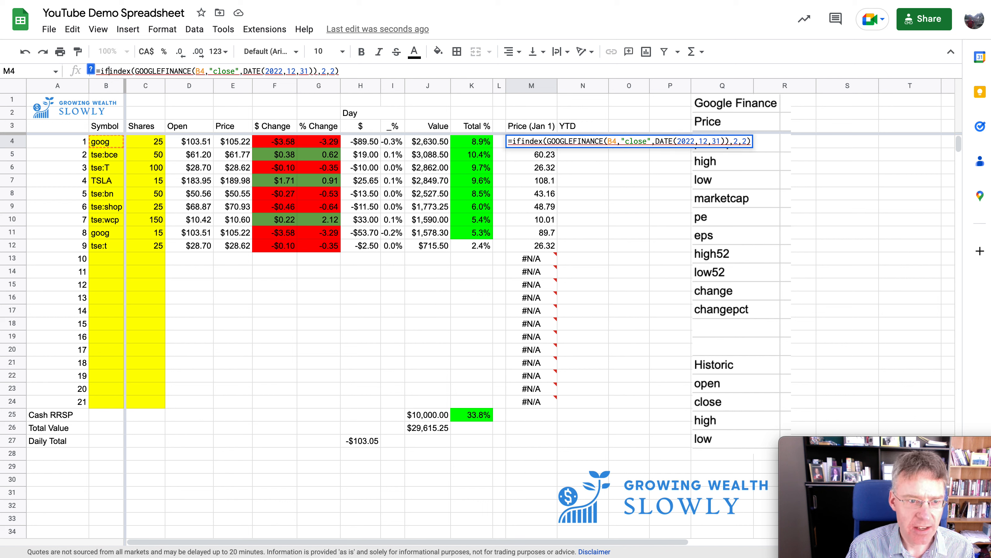
{"action": "type", "text": "C4"}
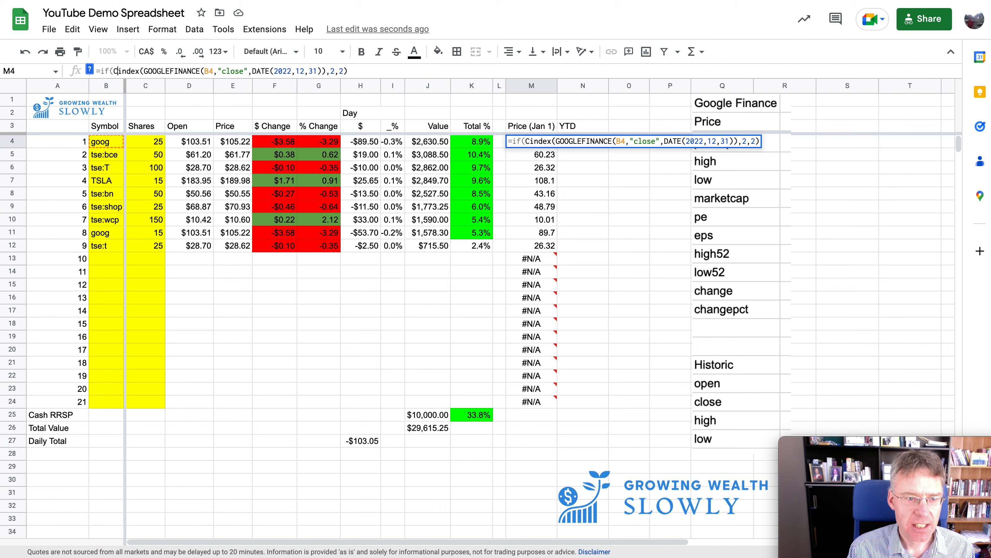
{"action": "type", "text": "="}
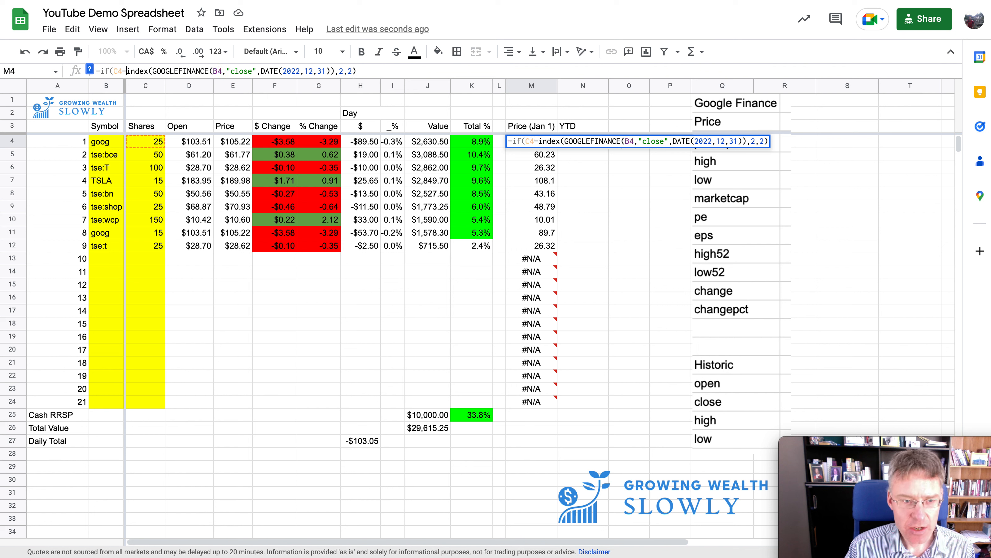
{"action": "type", "text": "\"\""}
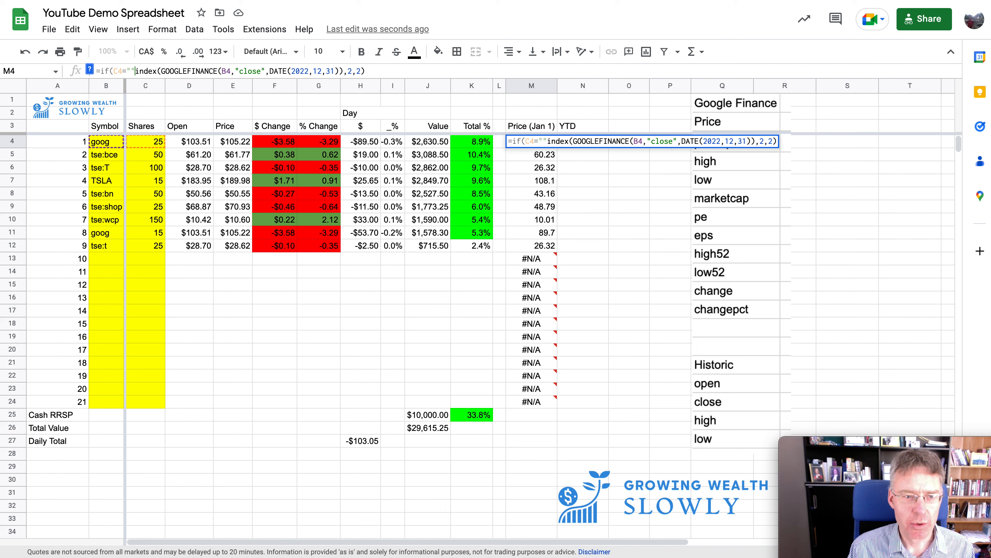
{"action": "type", "text": ","}
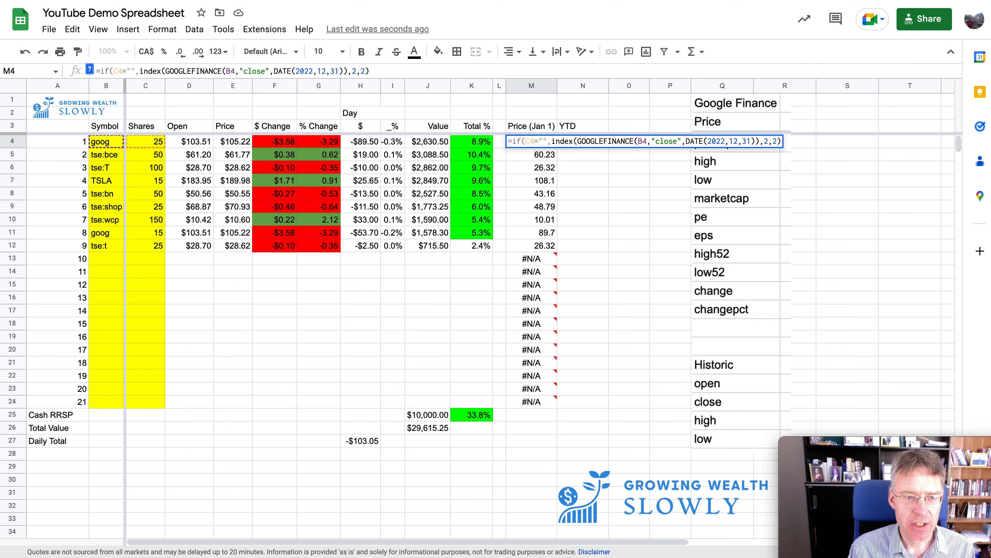
{"action": "type", "text": "\"\","}
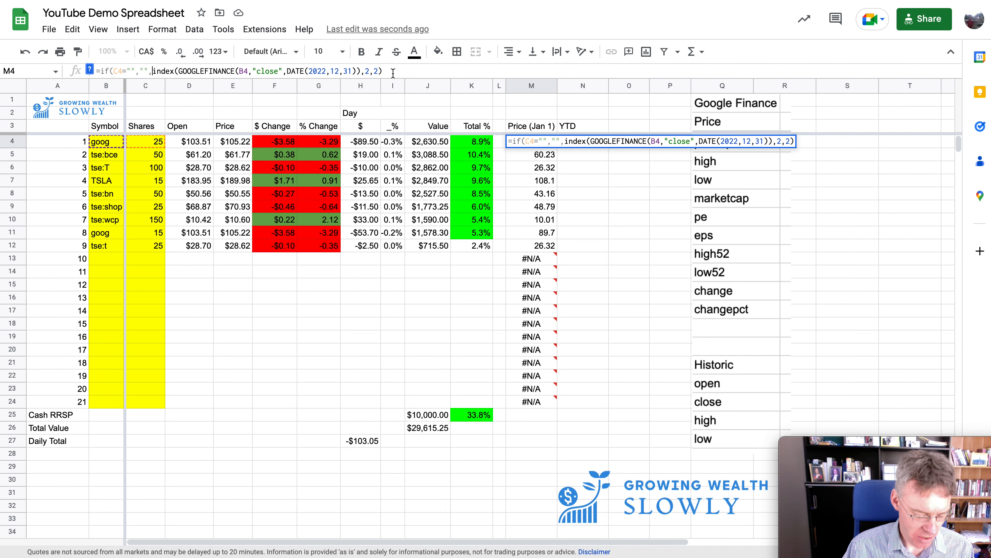
{"action": "key", "text": "Tab"}
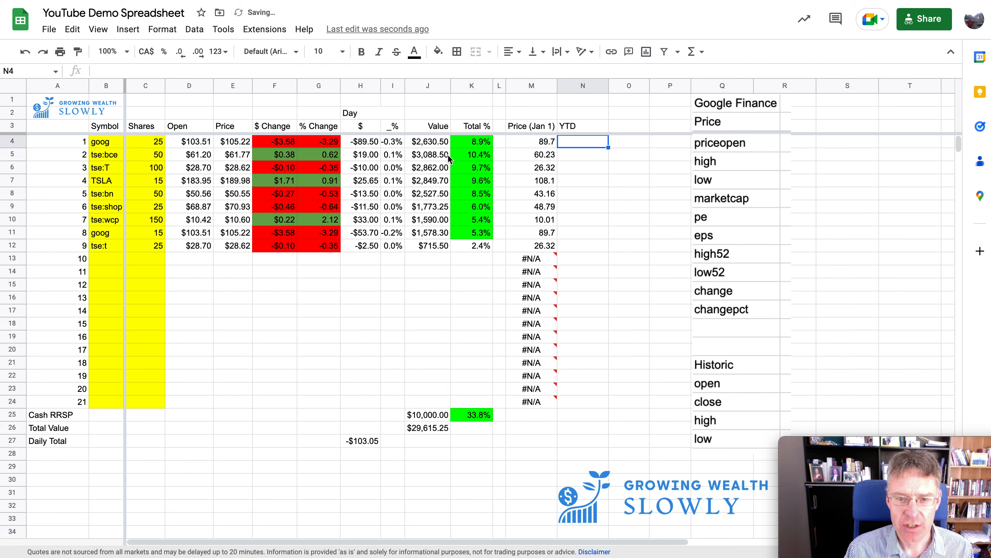
Step: Fill the IF-wrapped formula from M4 down the Price (Jan 1) column through M24
{"action": "left_click", "coordinate": [545, 141]}
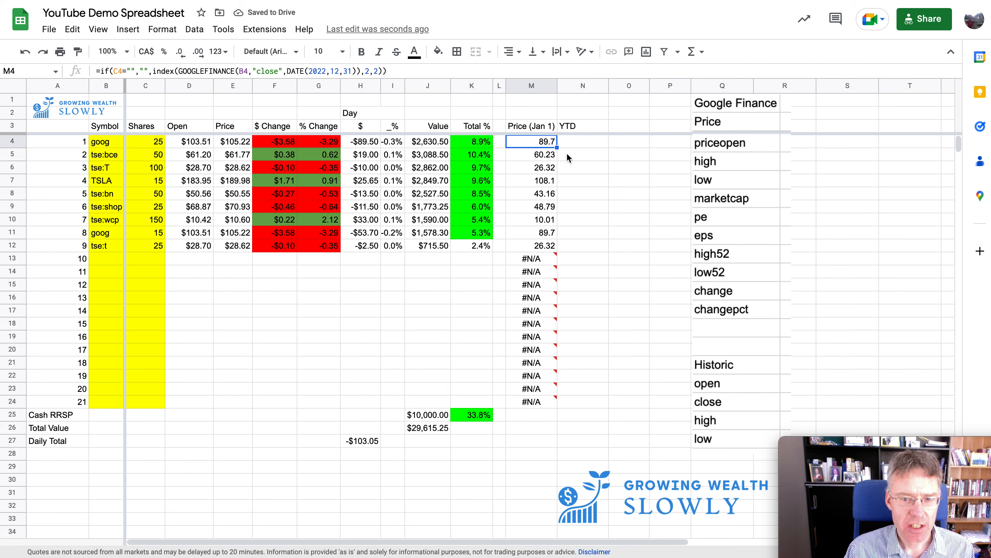
{"action": "left_click_drag", "start_coordinate": [557, 148], "coordinate": [559, 387]}
{"action": "left_click", "coordinate": [531, 310]}
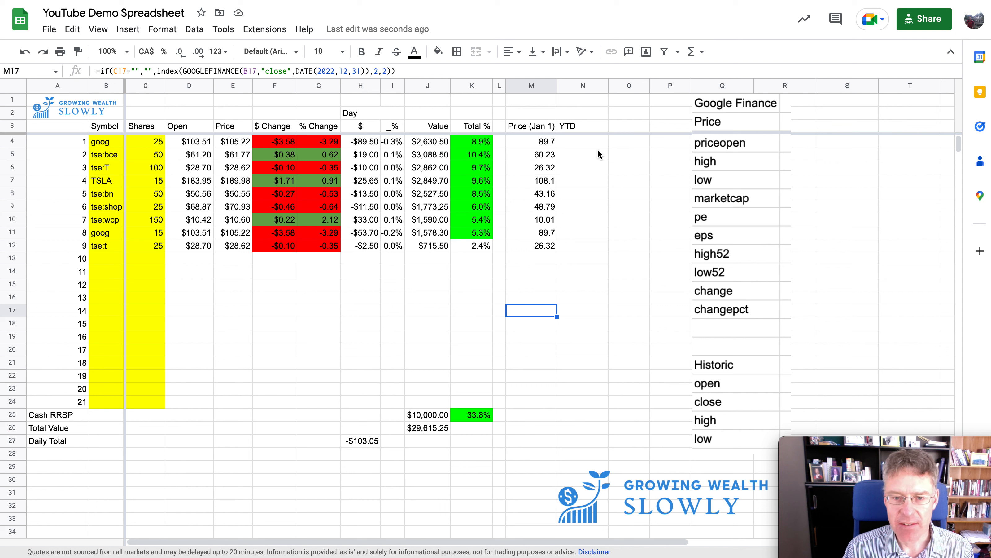
Step: Enter the year-to-date formula =(E4-M4)/M4 in N4 and decline the suggested autofill
{"action": "left_click", "coordinate": [583, 143]}
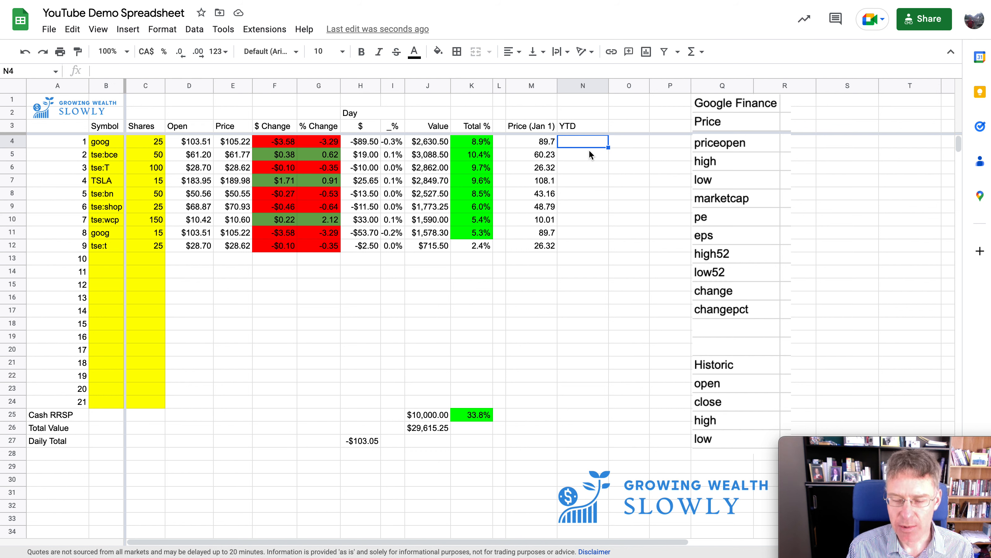
{"action": "type", "text": "="}
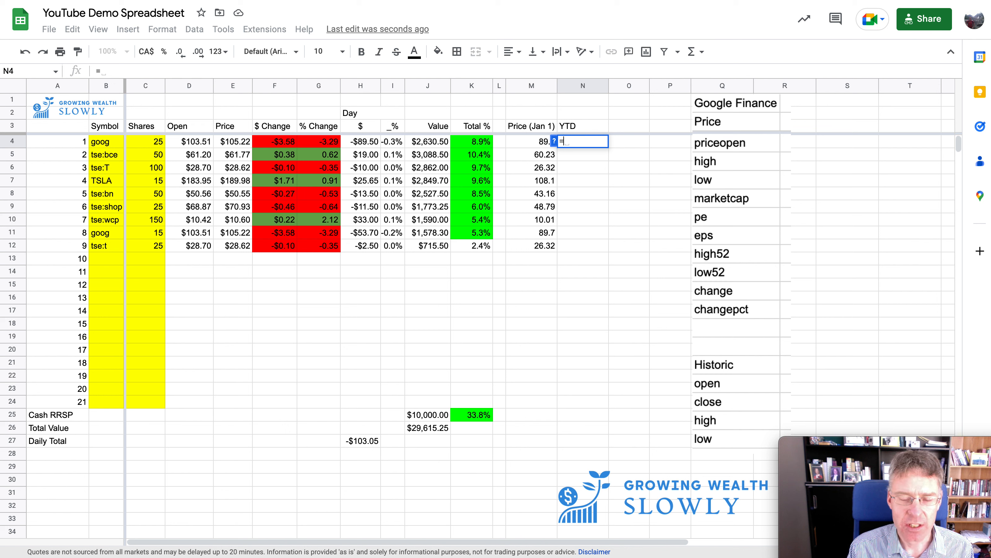
{"action": "type", "text": "("}
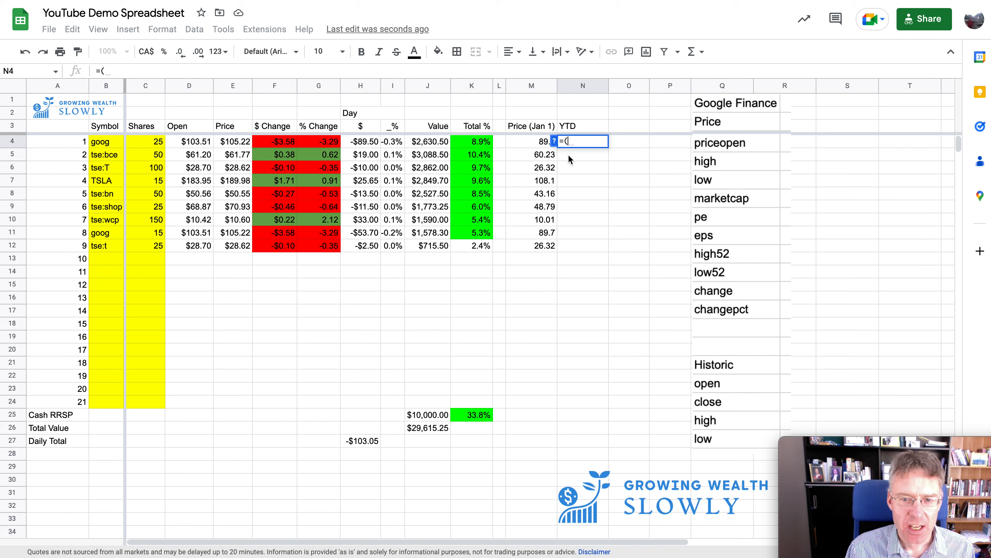
{"action": "left_click", "coordinate": [240, 146]}
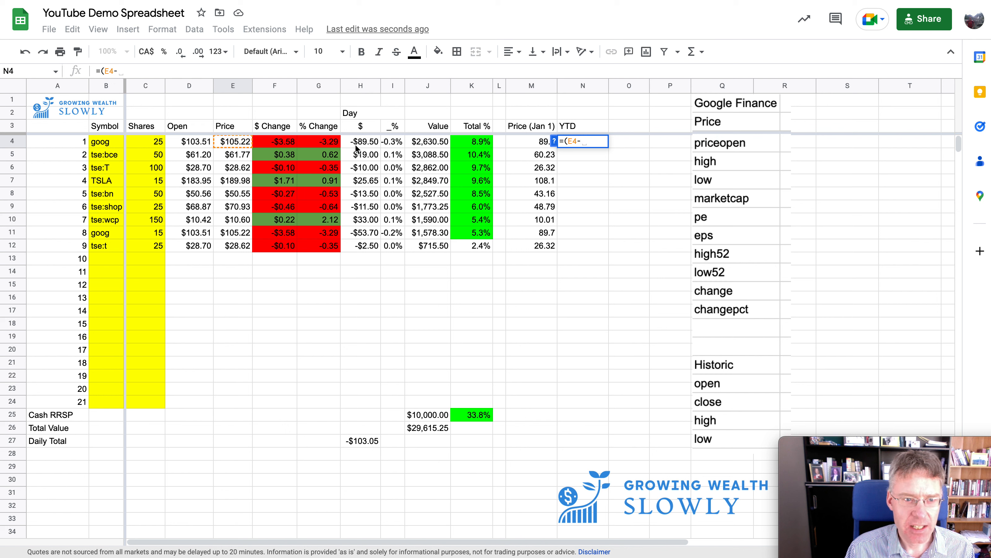
{"action": "left_click", "coordinate": [527, 140]}
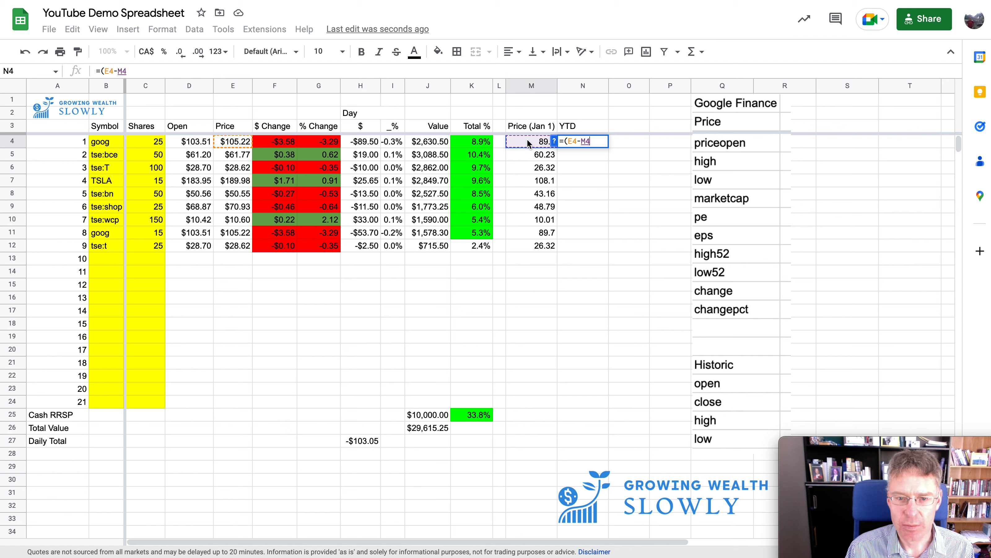
{"action": "type", "text": ")/"}
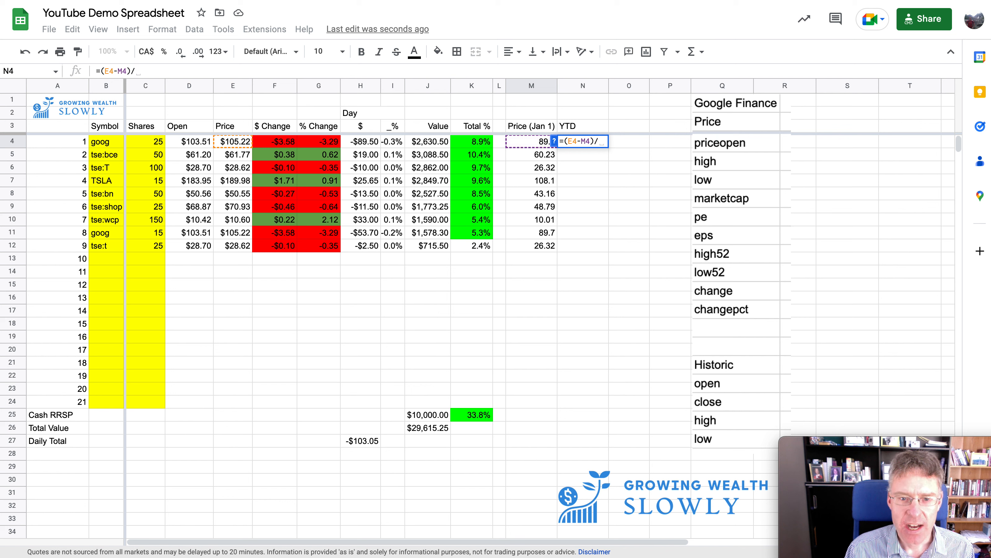
{"action": "left_click", "coordinate": [529, 143]}
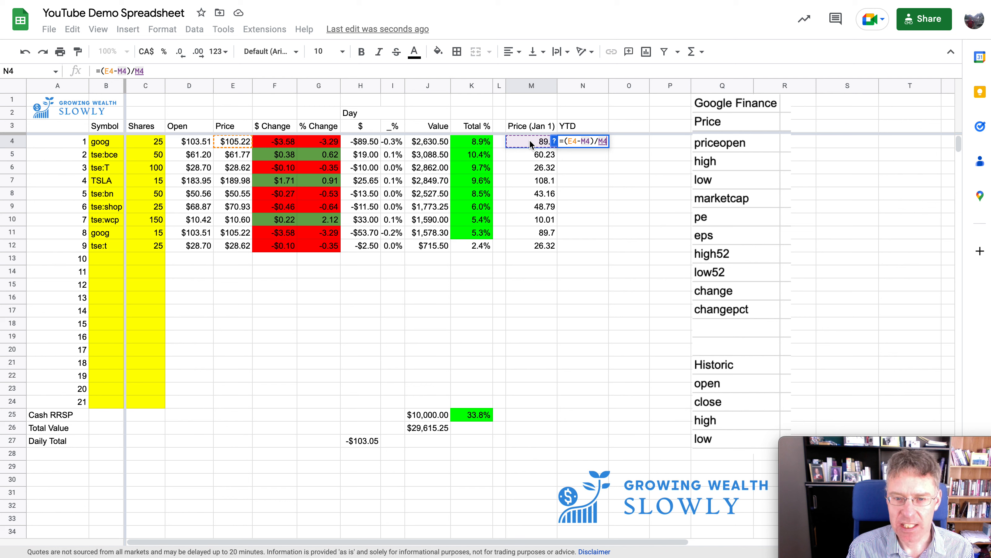
{"action": "key", "text": "Return"}
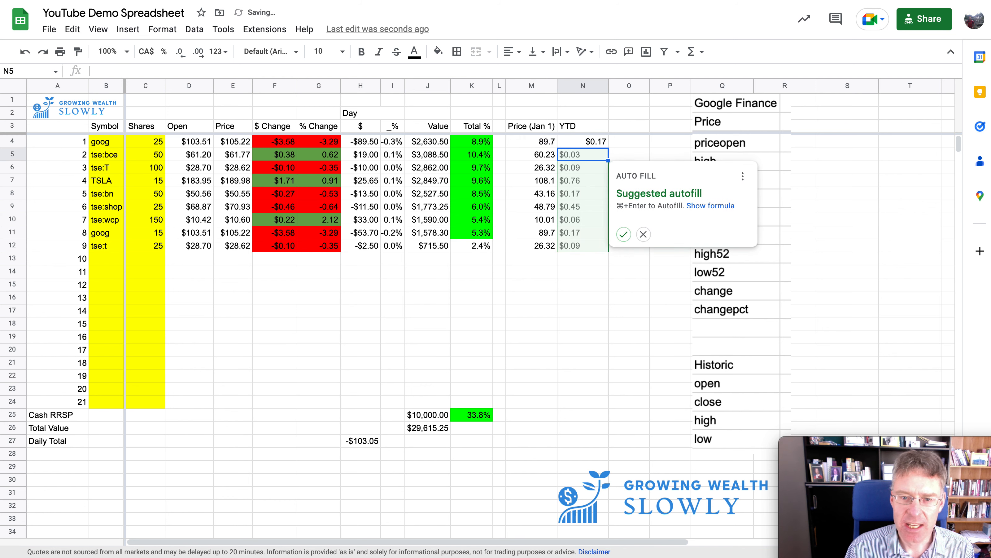
{"action": "left_click", "coordinate": [643, 234]}
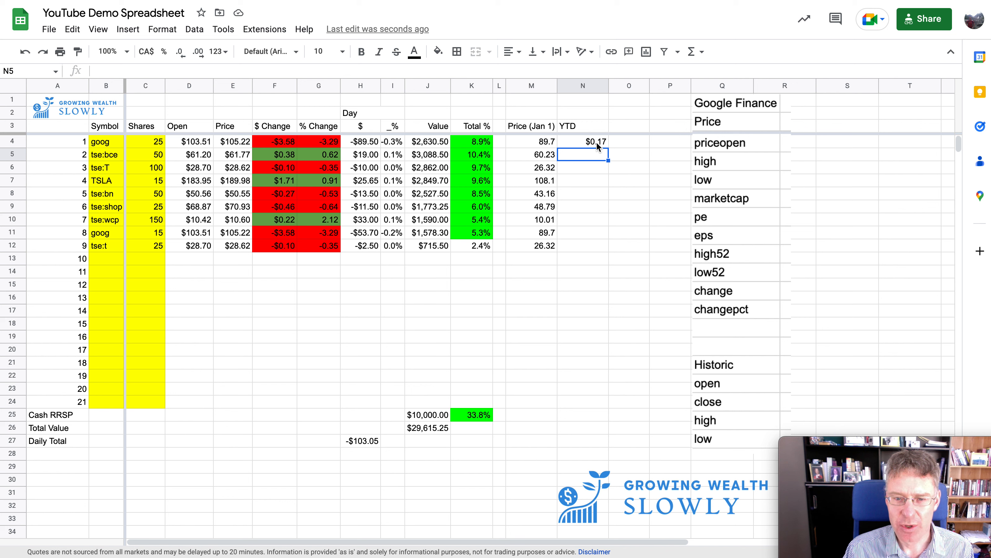
Step: Format the YTD column N as a percentage with one decimal place and narrow the column slightly
{"action": "left_click", "coordinate": [587, 85]}
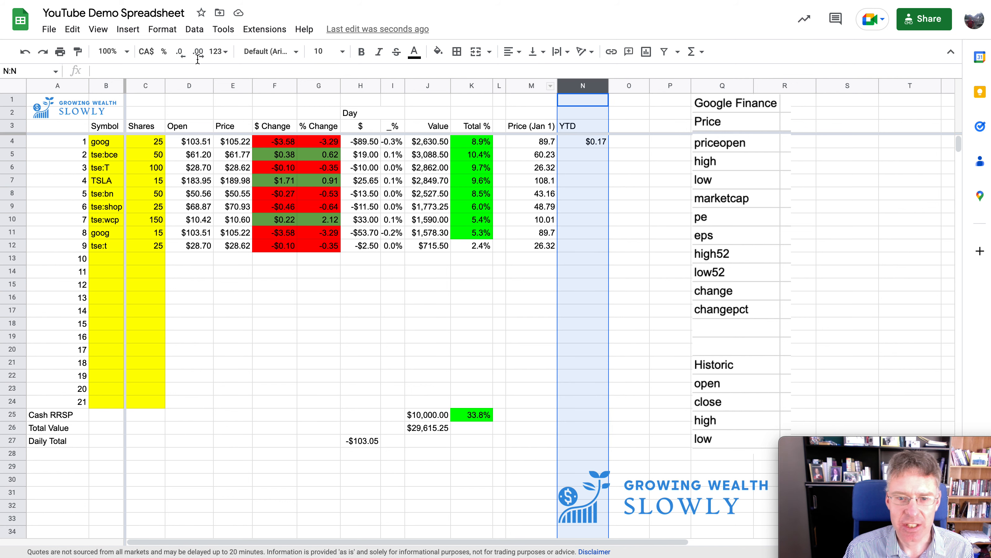
{"action": "left_click", "coordinate": [165, 53]}
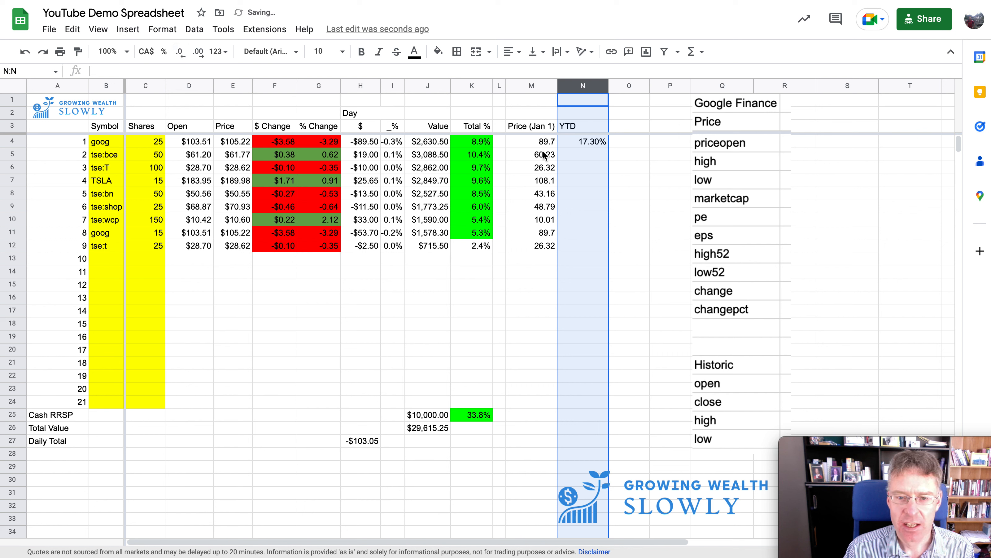
{"action": "left_click", "coordinate": [181, 54]}
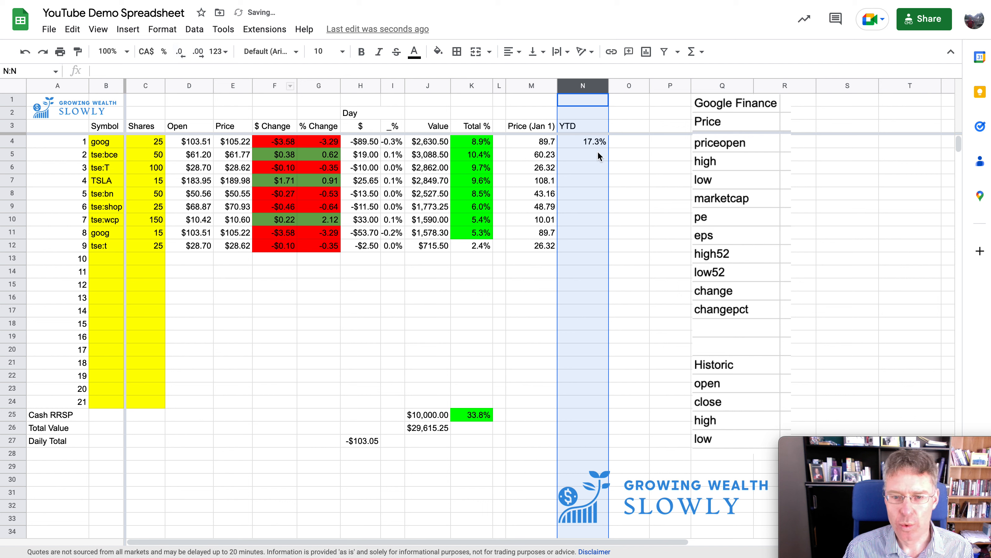
{"action": "left_click", "coordinate": [610, 112]}
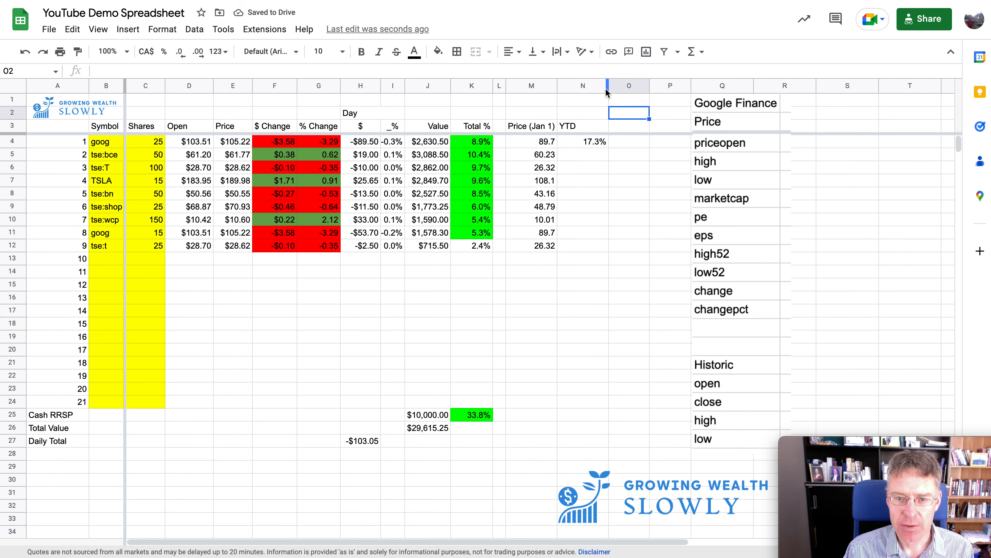
{"action": "left_click_drag", "start_coordinate": [607, 88], "coordinate": [591, 88]}
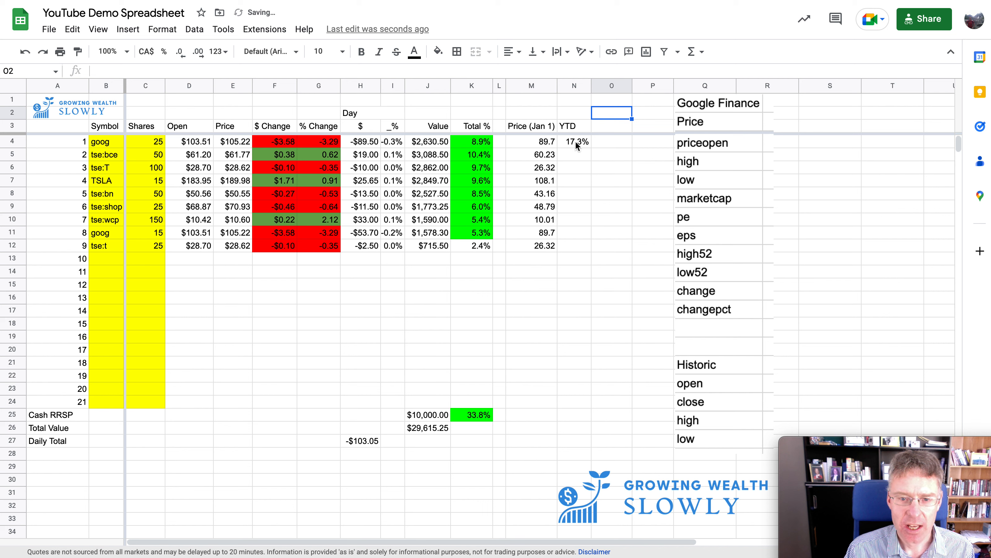
Step: Wrap the N4 formula in an IF that returns "" when C4="" and otherwise (E4-M4)/M4
{"action": "left_click", "coordinate": [562, 141]}
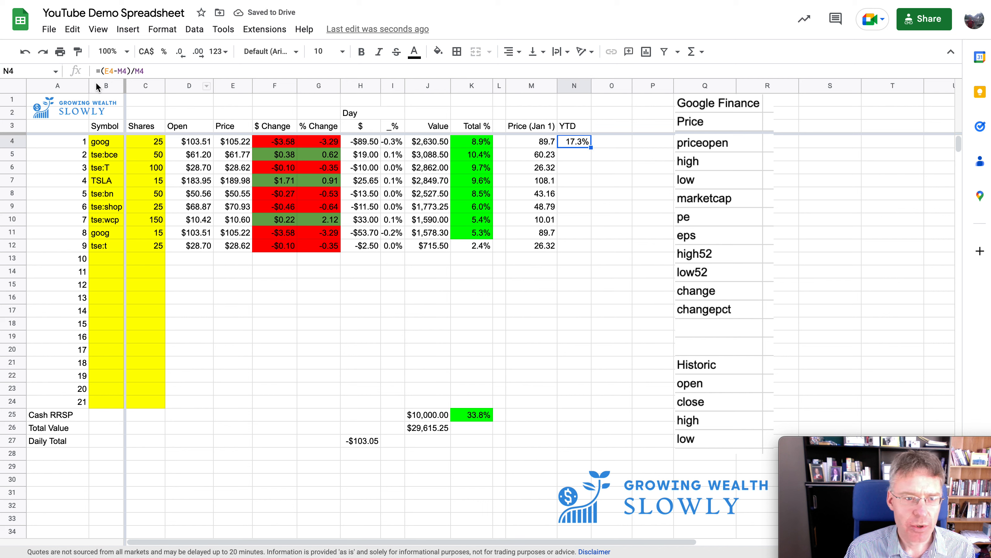
{"action": "left_click", "coordinate": [99, 71]}
{"action": "type", "text": "if(C4"}
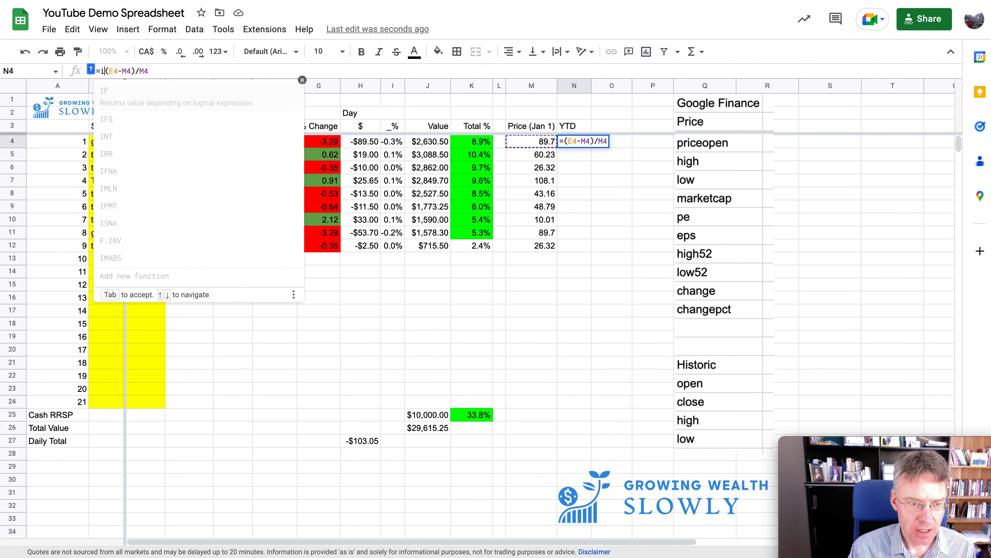
{"action": "type", "text": "=\"\",\""}
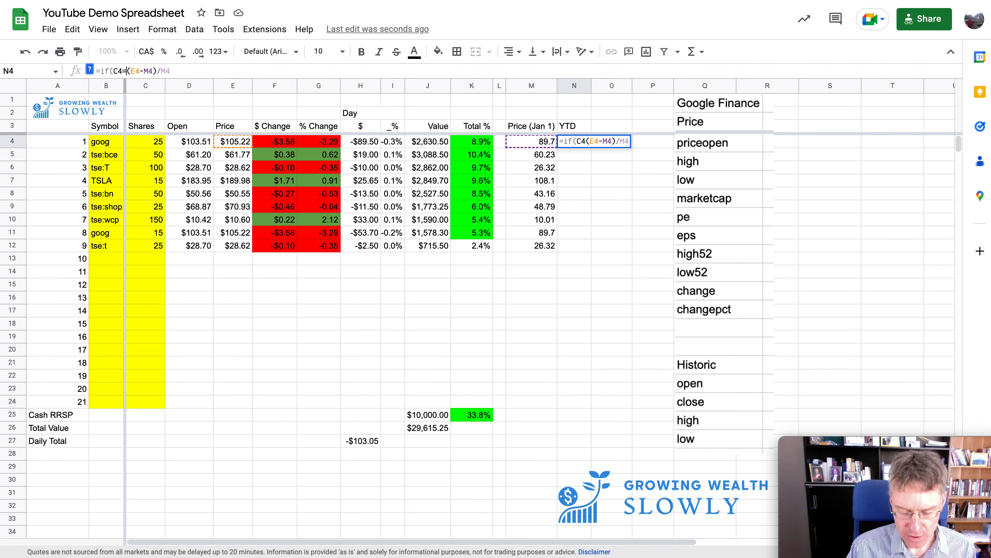
{"action": "type", "text": "\","}
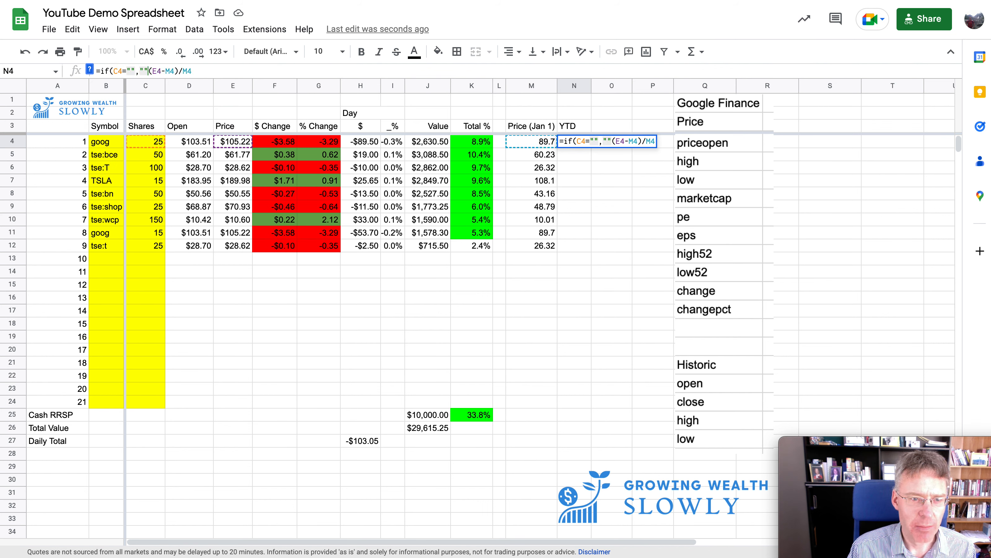
{"action": "left_click", "coordinate": [200, 72]}
{"action": "type", "text": ")"}
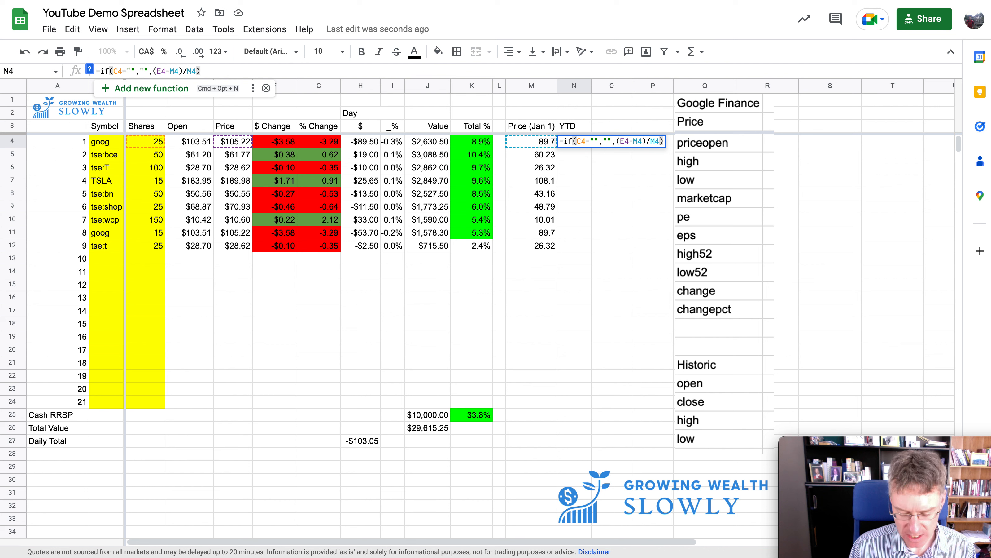
{"action": "key", "text": "Return"}
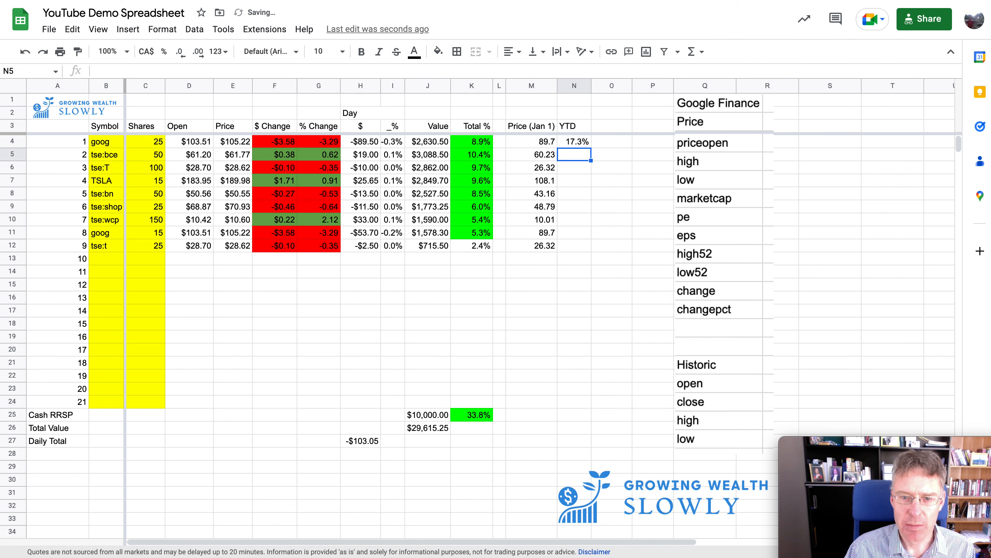
Step: Fill the N4 formula down the YTD column through N24
{"action": "left_click", "coordinate": [587, 144]}
{"action": "left_click_drag", "start_coordinate": [591, 145], "coordinate": [592, 401]}
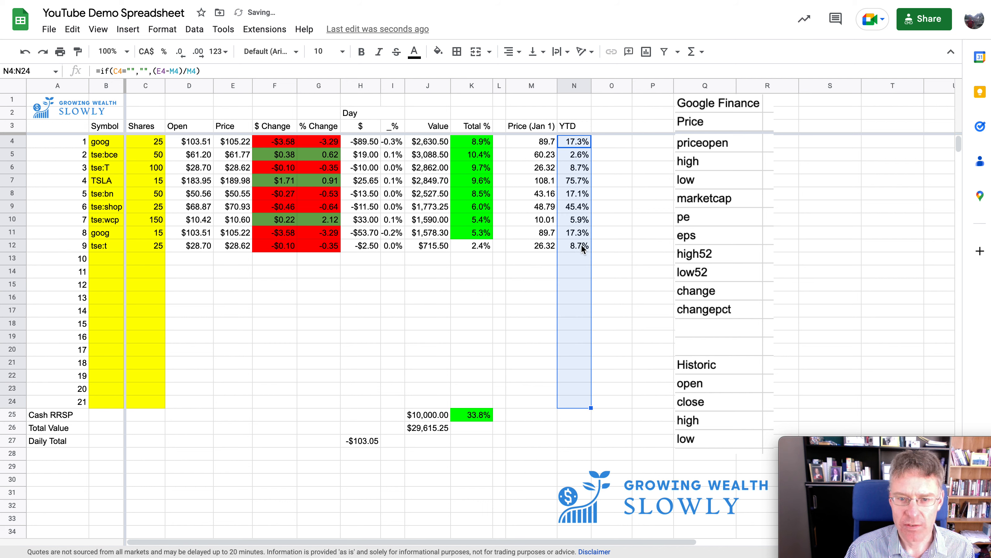
{"action": "left_click", "coordinate": [599, 225]}
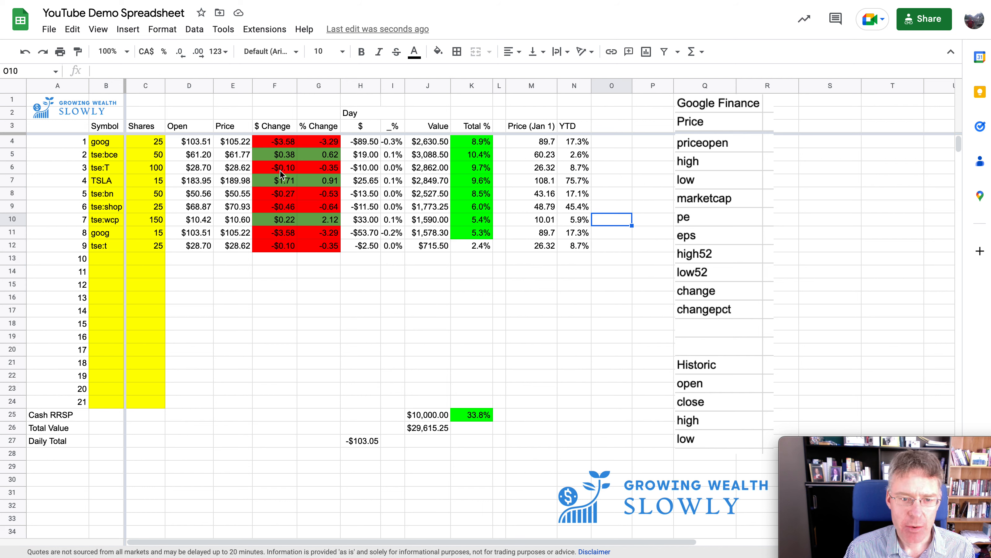
Step: Add a conditional format rule to column N (N1:N1000) that fills cells green when the value is greater than 0
{"action": "left_click", "coordinate": [576, 85]}
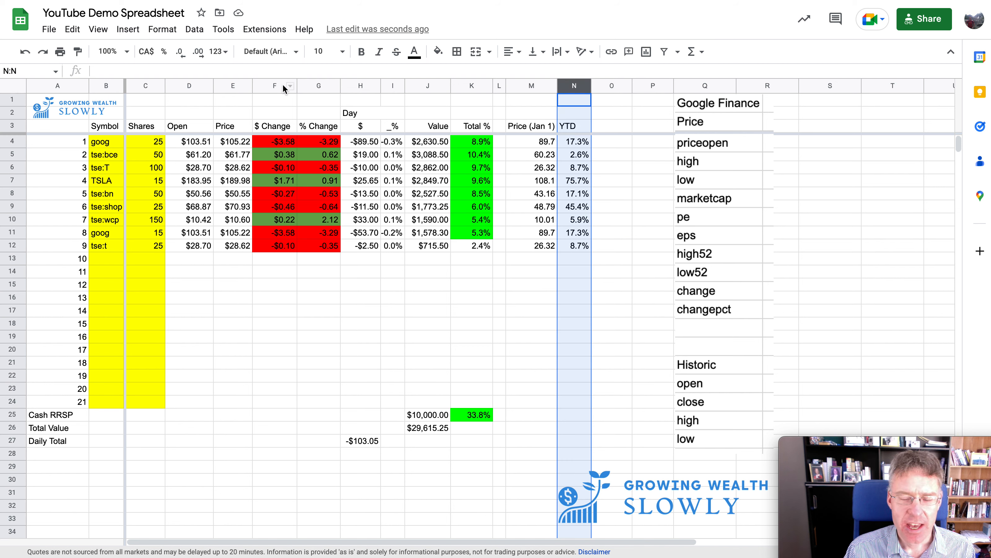
{"action": "left_click", "coordinate": [173, 31]}
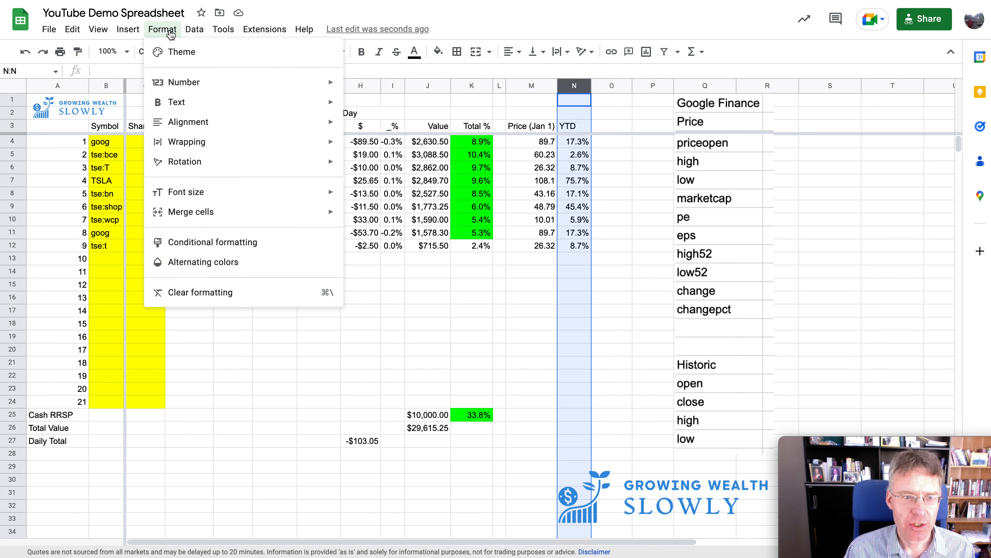
{"action": "left_click", "coordinate": [254, 245]}
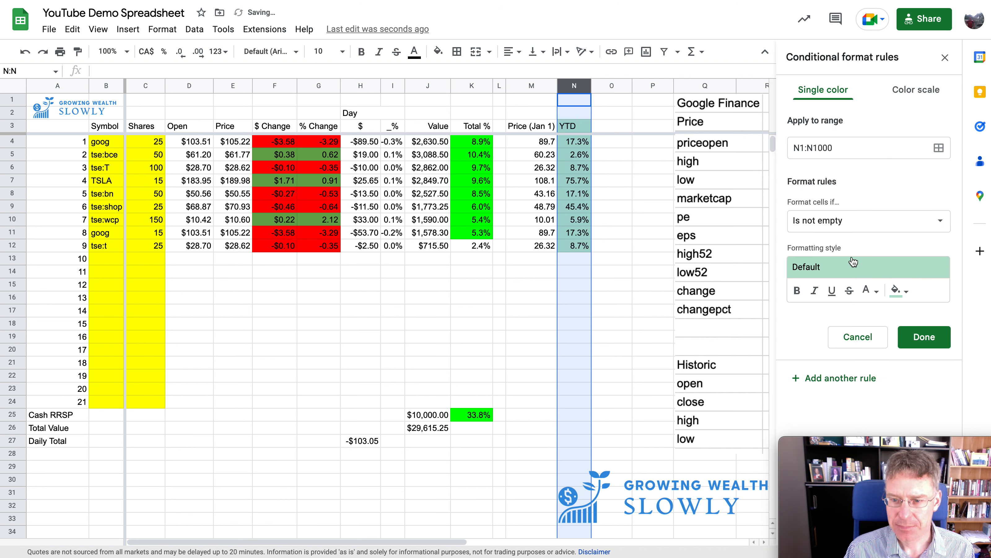
{"action": "left_click", "coordinate": [852, 221]}
{"action": "left_click", "coordinate": [873, 418]}
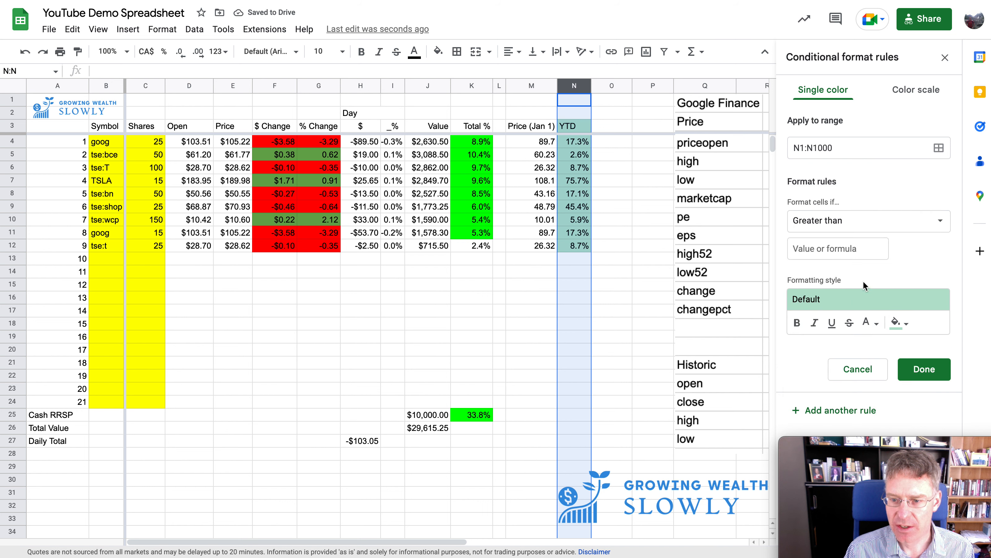
{"action": "left_click", "coordinate": [855, 248]}
{"action": "type", "text": "0"}
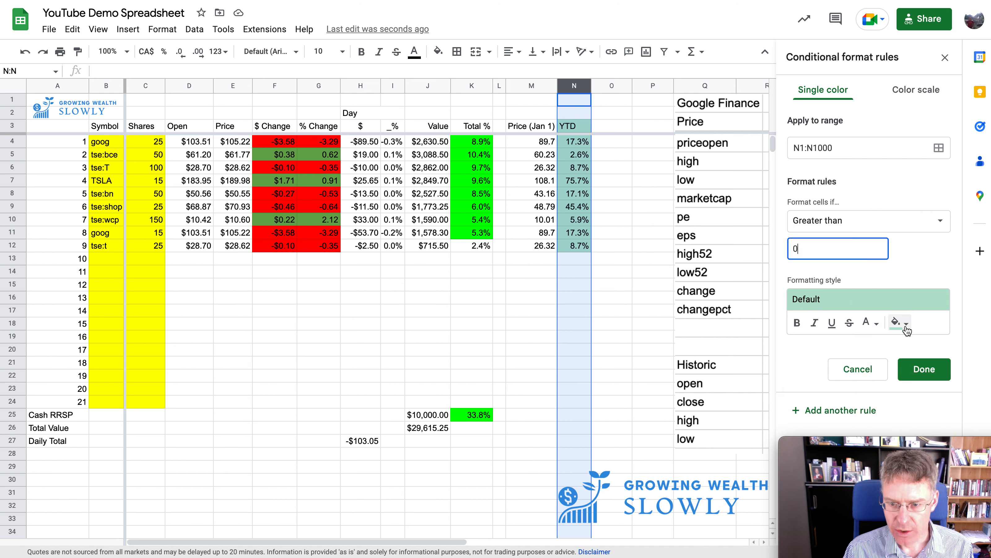
{"action": "left_click", "coordinate": [899, 322]}
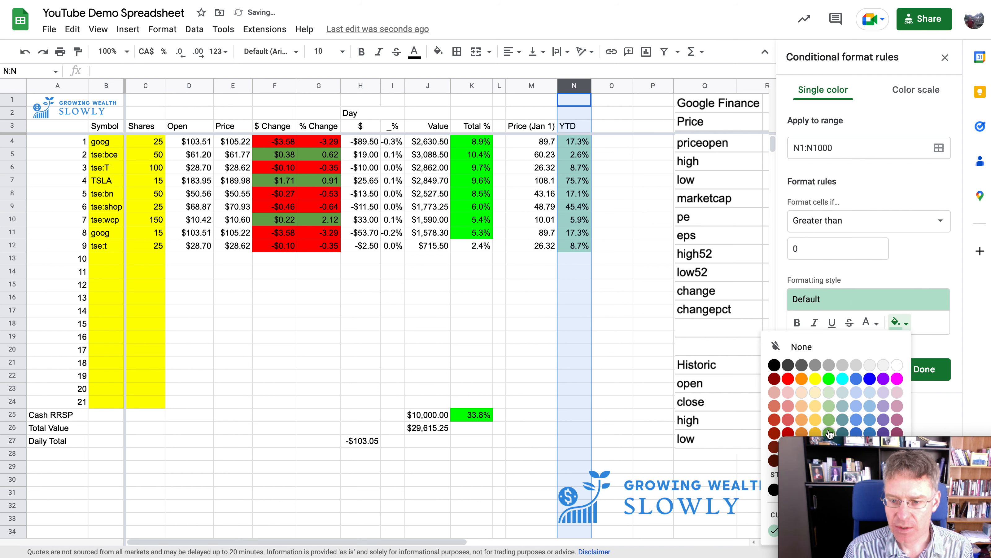
{"action": "left_click", "coordinate": [829, 419]}
{"action": "left_click", "coordinate": [908, 375]}
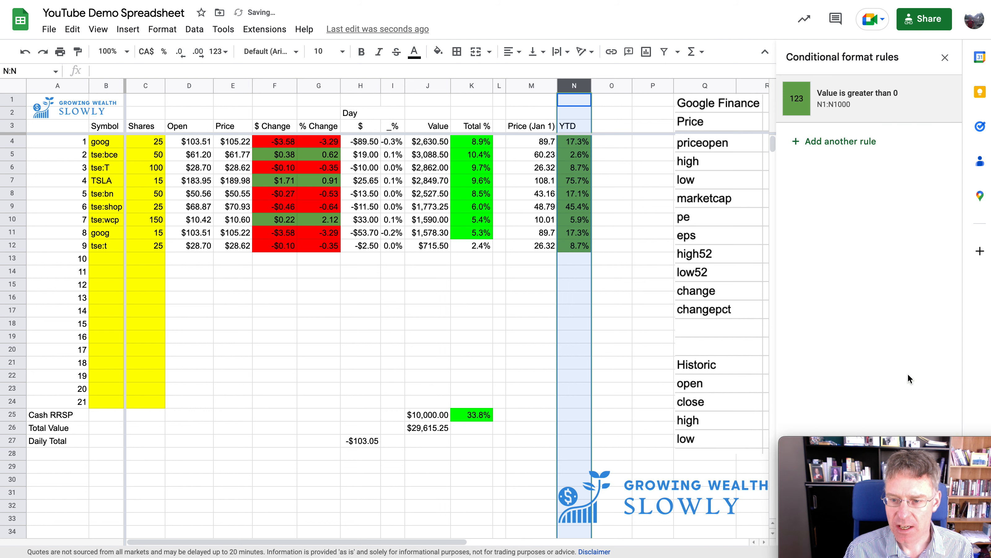
Step: Add a second conditional format rule to N1:N1000 that fills cells dark red when the value is less than 0, and close the rules
{"action": "left_click", "coordinate": [840, 141]}
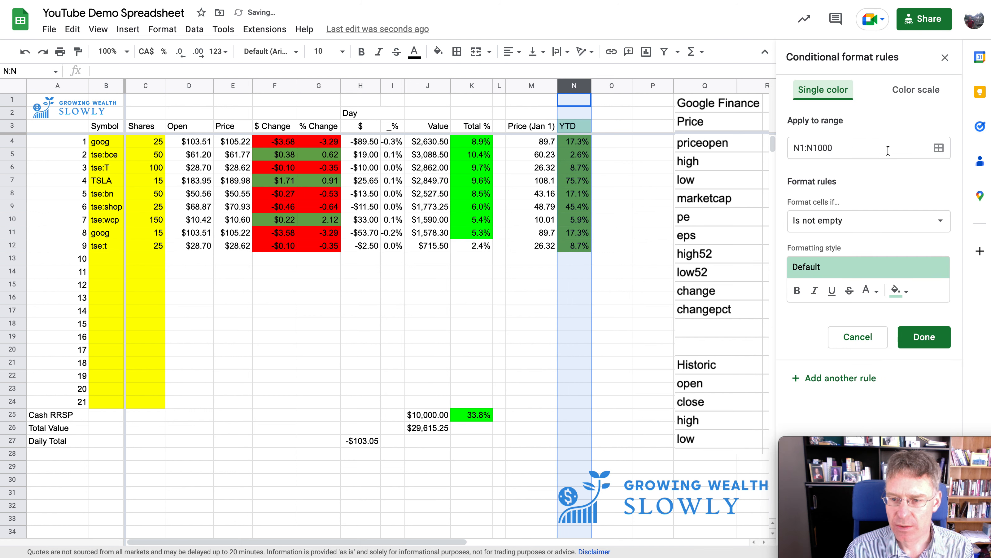
{"action": "left_click", "coordinate": [846, 223]}
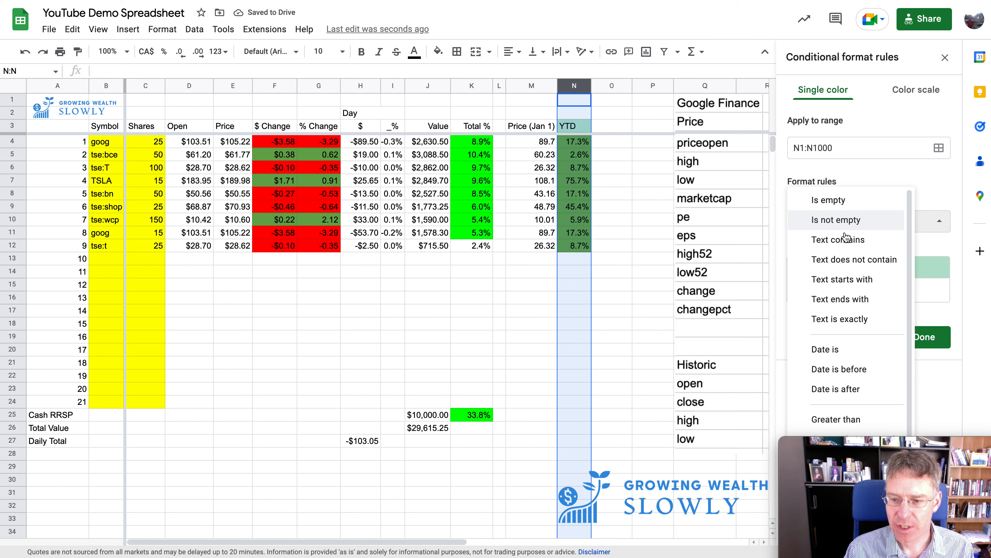
{"action": "scroll", "coordinate": [856, 418], "scroll_direction": "down", "scroll_amount": 1}
{"action": "left_click", "coordinate": [859, 432]}
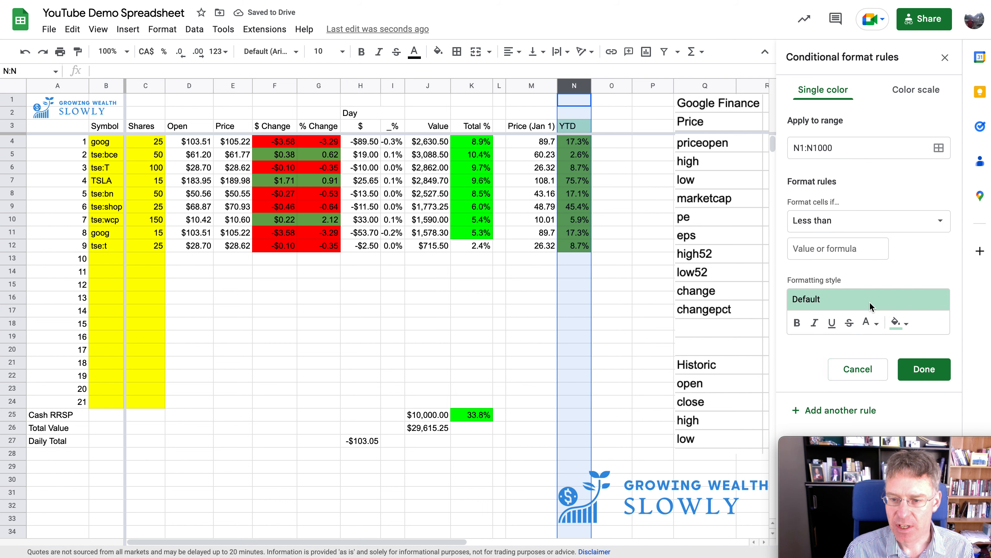
{"action": "left_click", "coordinate": [836, 248]}
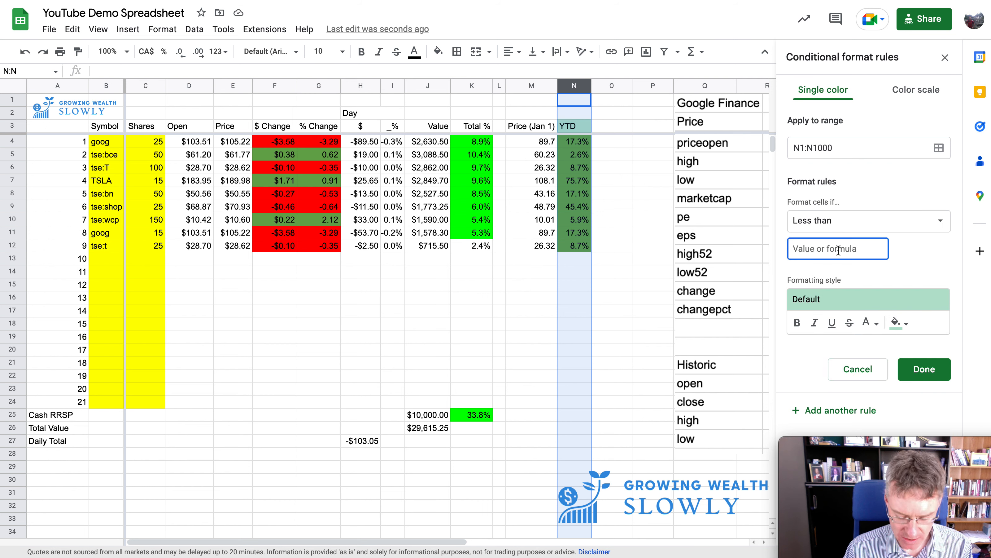
{"action": "type", "text": "0"}
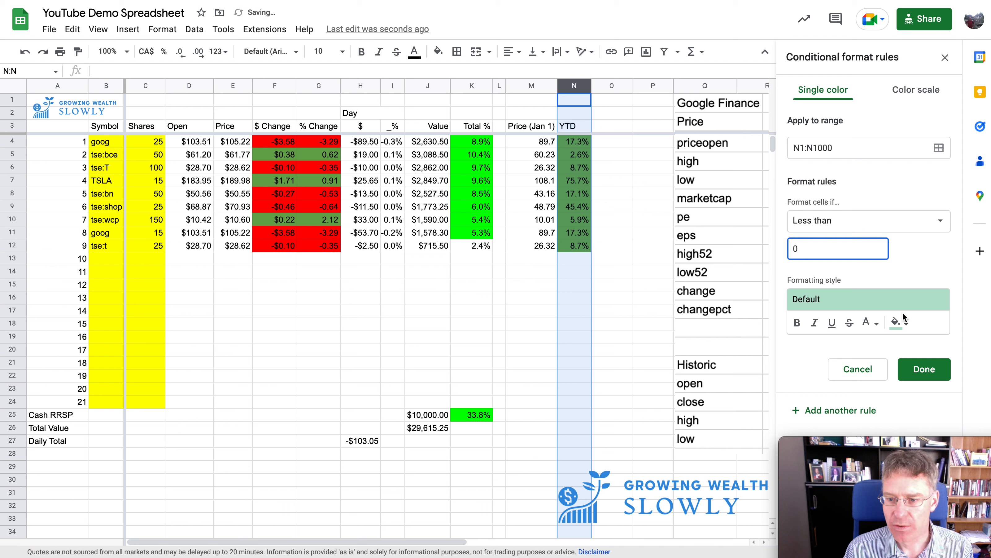
{"action": "left_click", "coordinate": [898, 323]}
{"action": "left_click", "coordinate": [788, 433]}
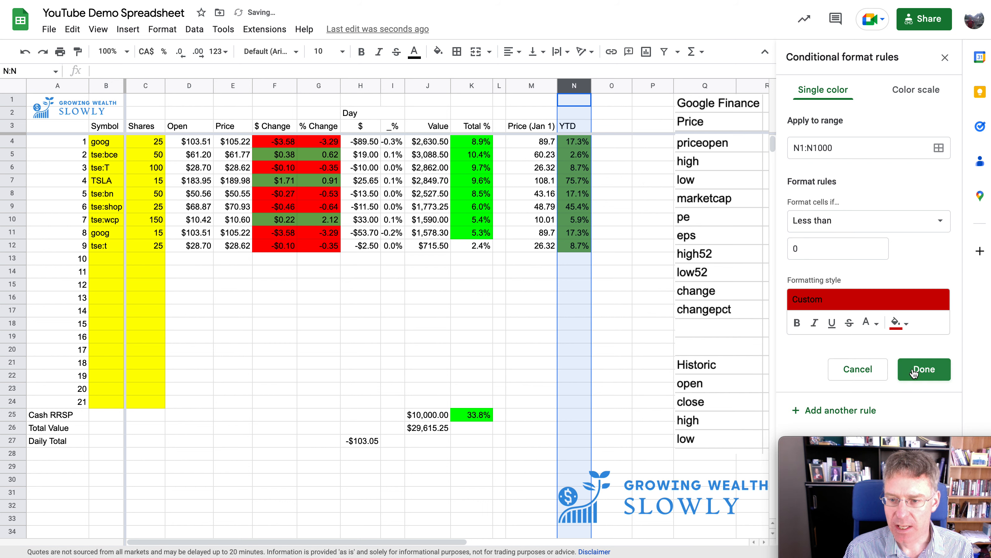
{"action": "left_click", "coordinate": [923, 369]}
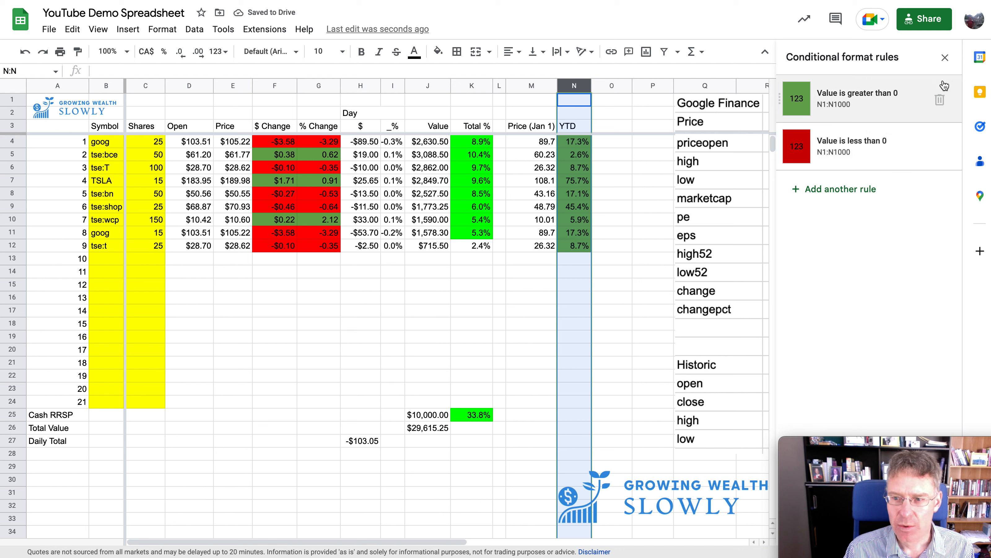
{"action": "left_click", "coordinate": [945, 57]}
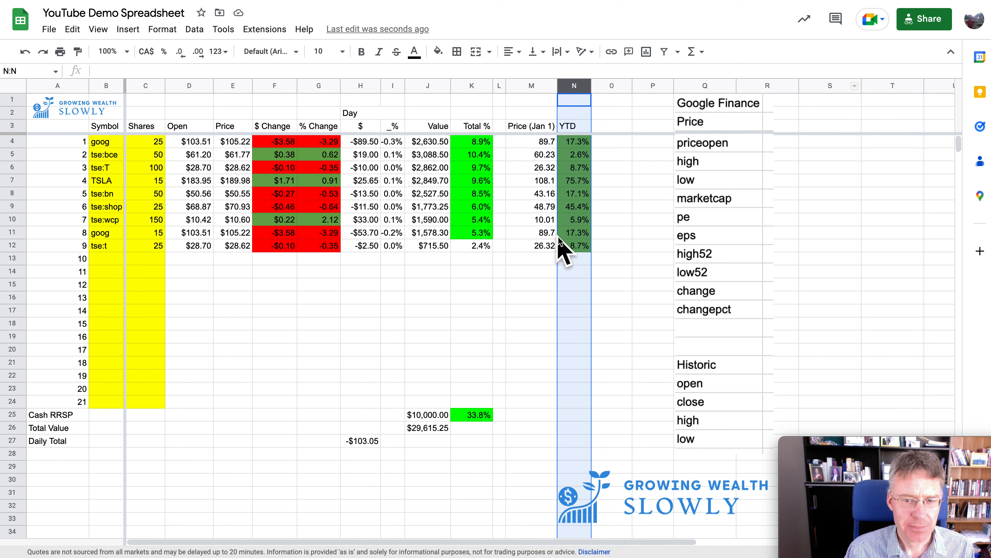
{"action": "left_click", "coordinate": [623, 245]}
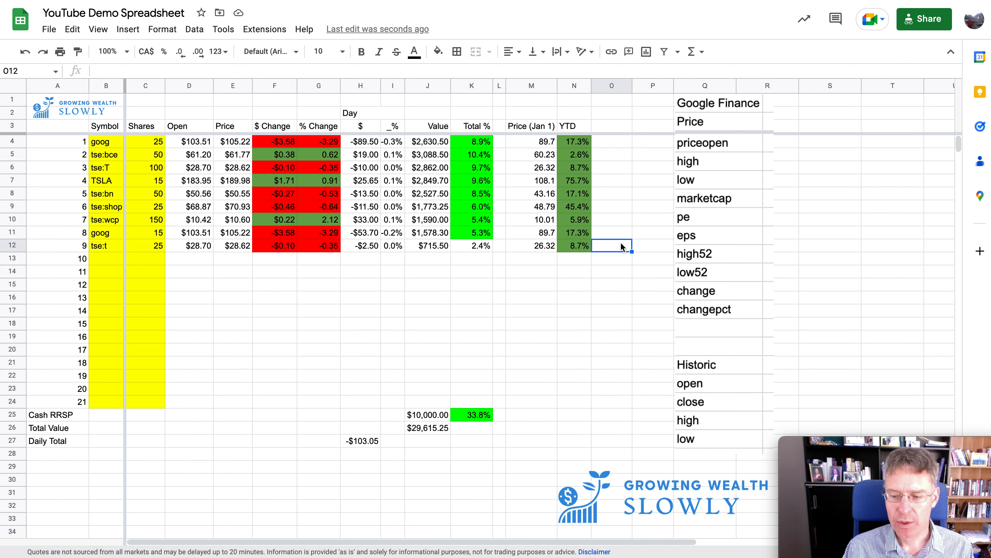